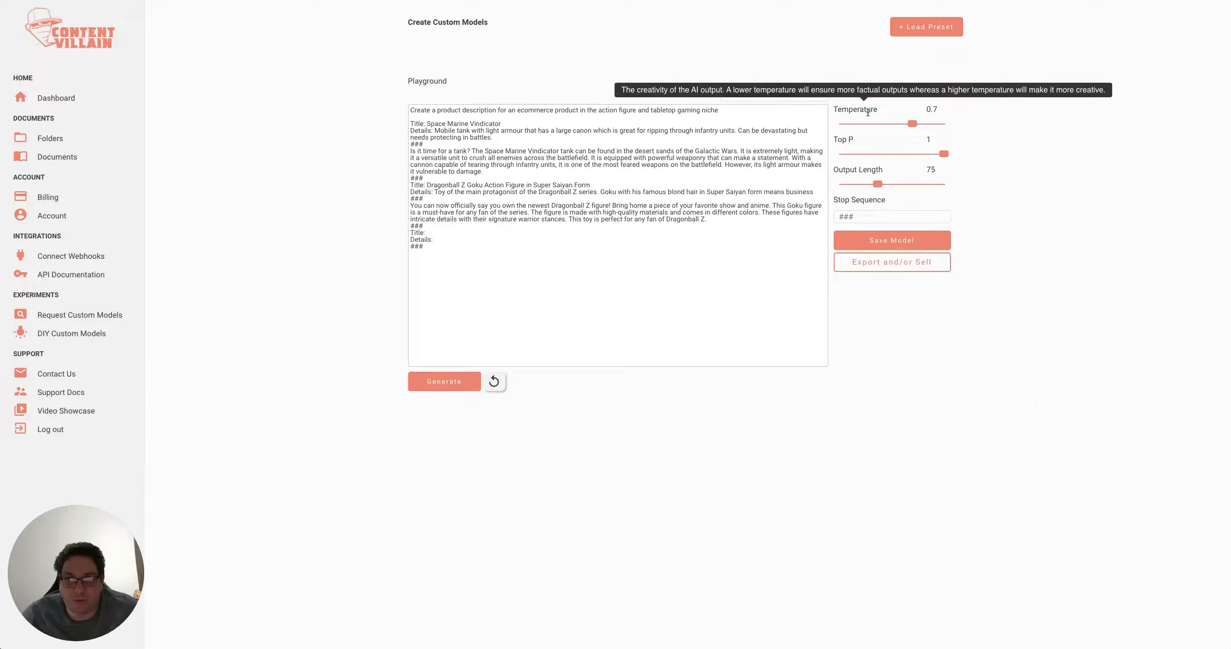
Step: Read the explanations of Top P and Output Length, and view the available preset model templates without loading one
mouse_move(849, 146)
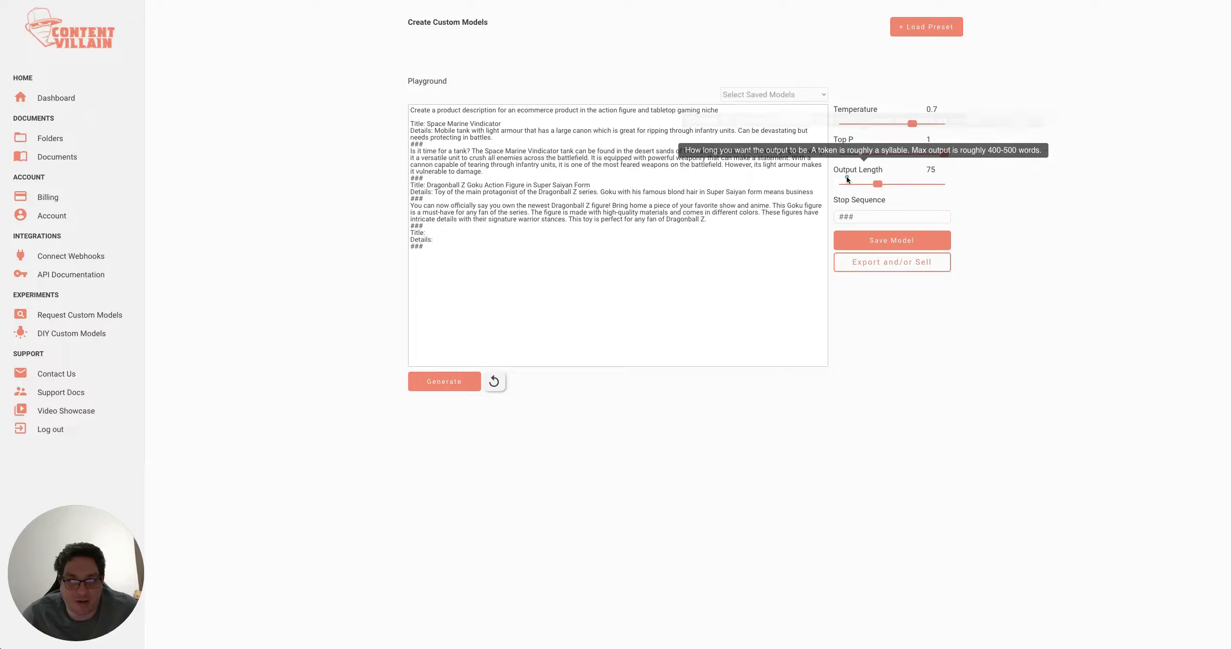
mouse_move(855, 196)
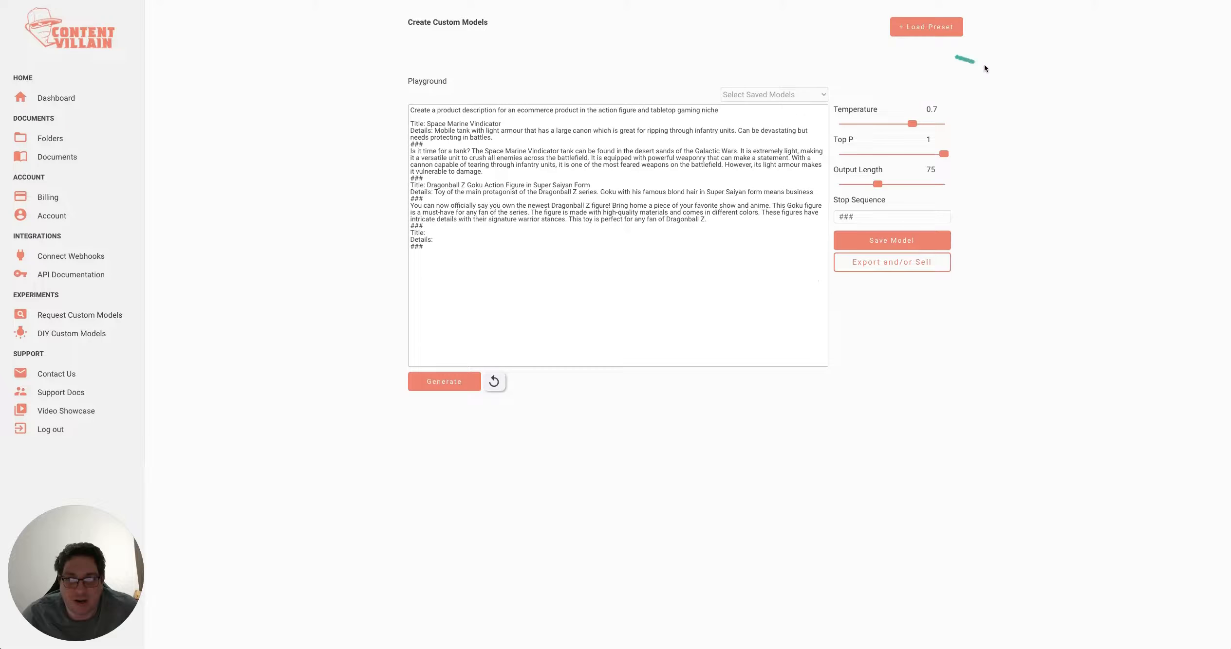
click(926, 27)
click(641, 127)
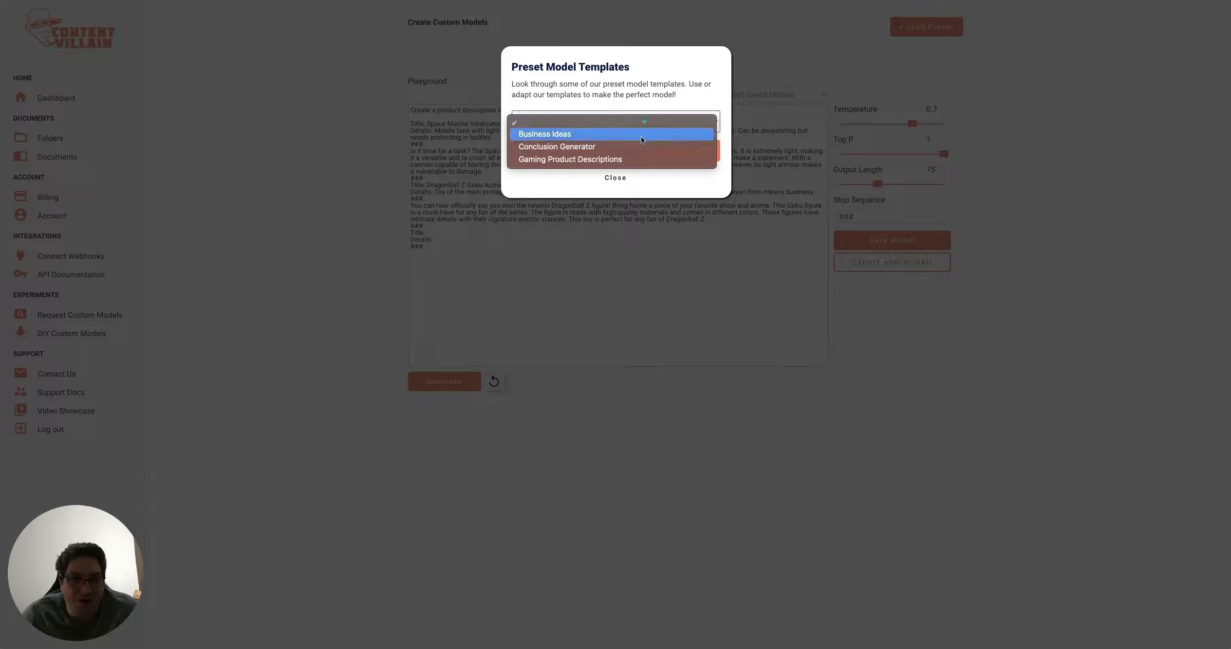
click(616, 180)
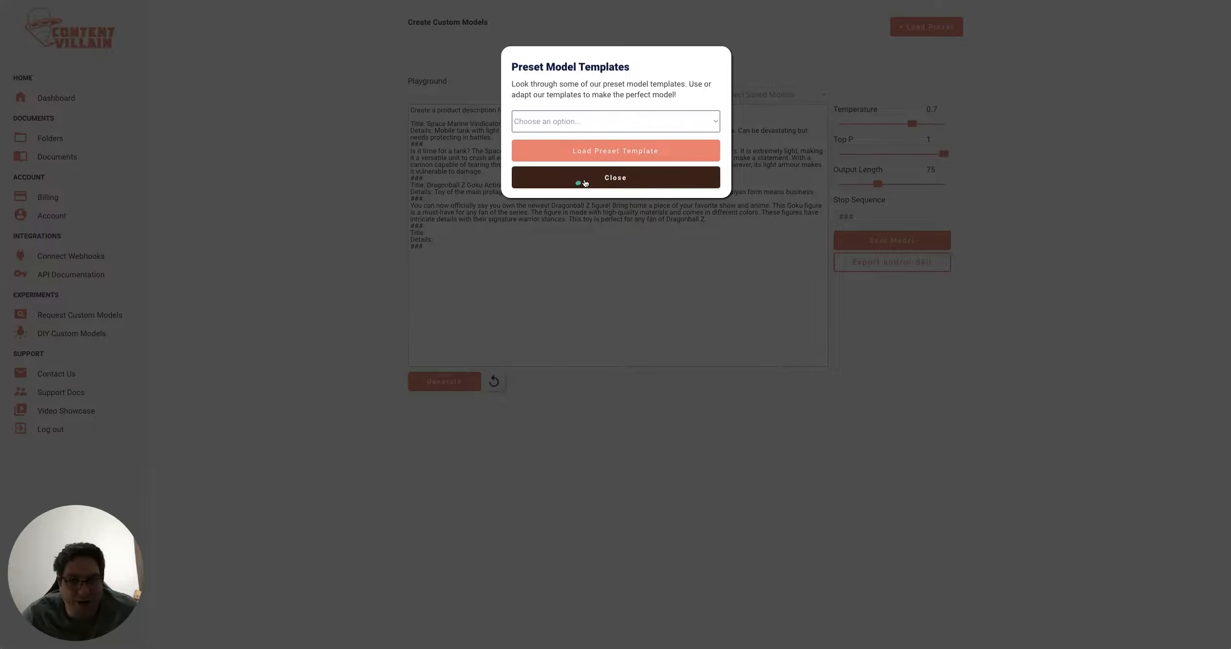
click(580, 179)
Step: Load the saved model City Description into the playground
click(614, 248)
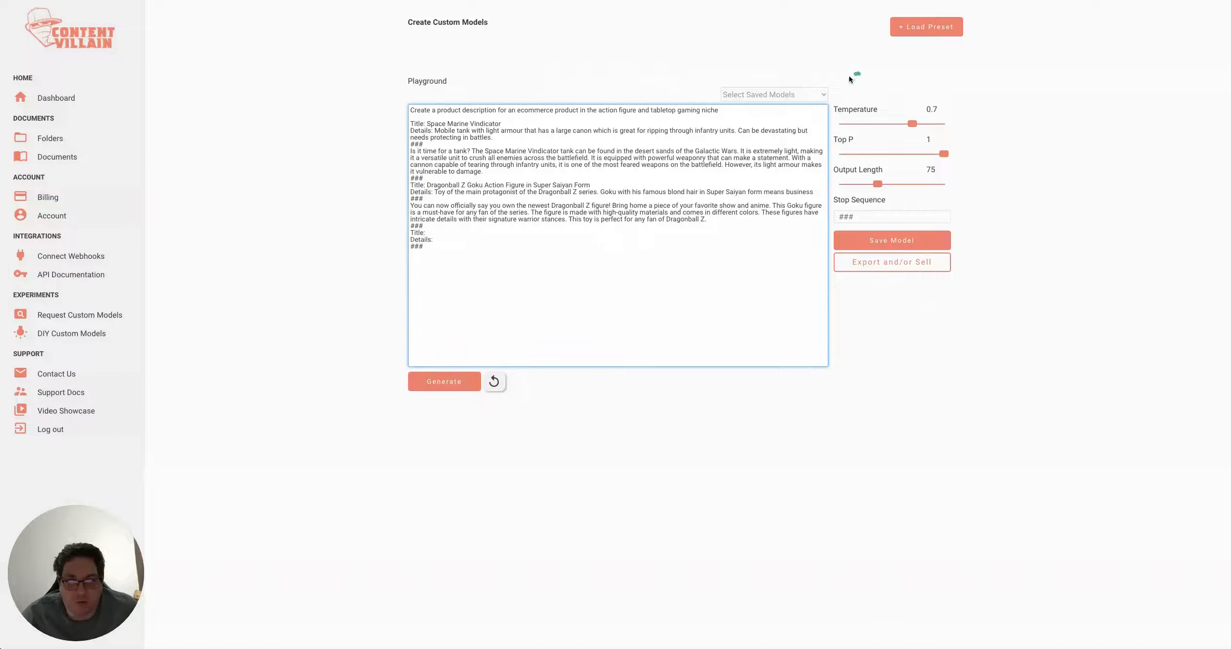
click(791, 95)
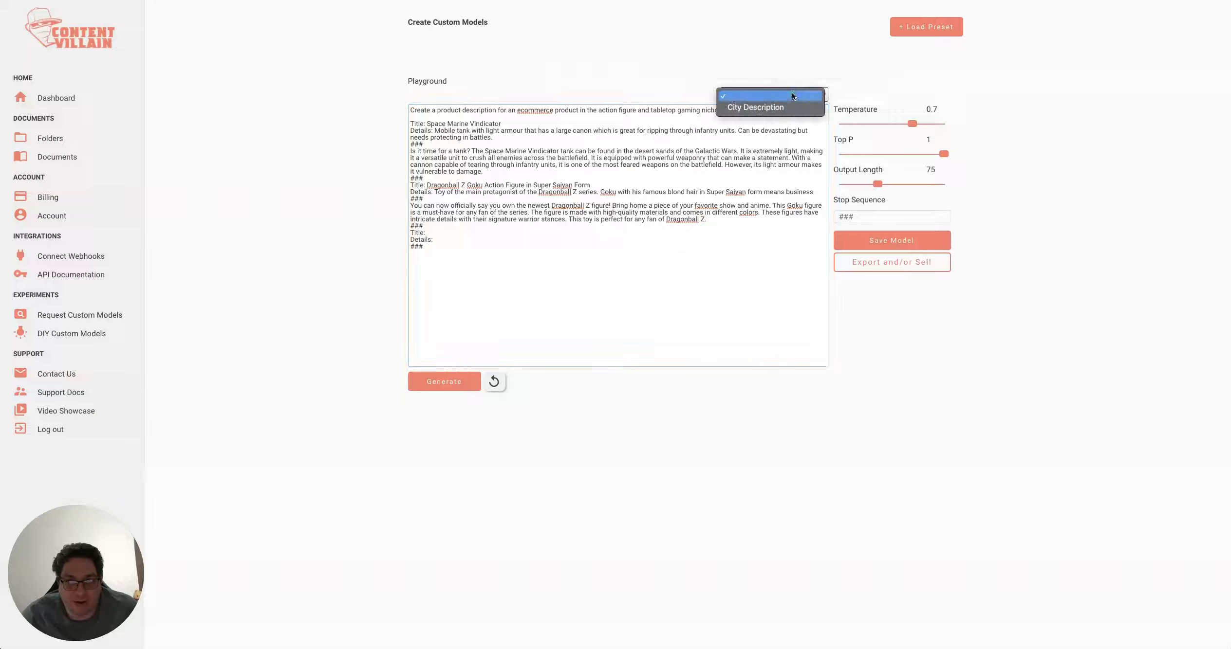
click(788, 93)
click(784, 111)
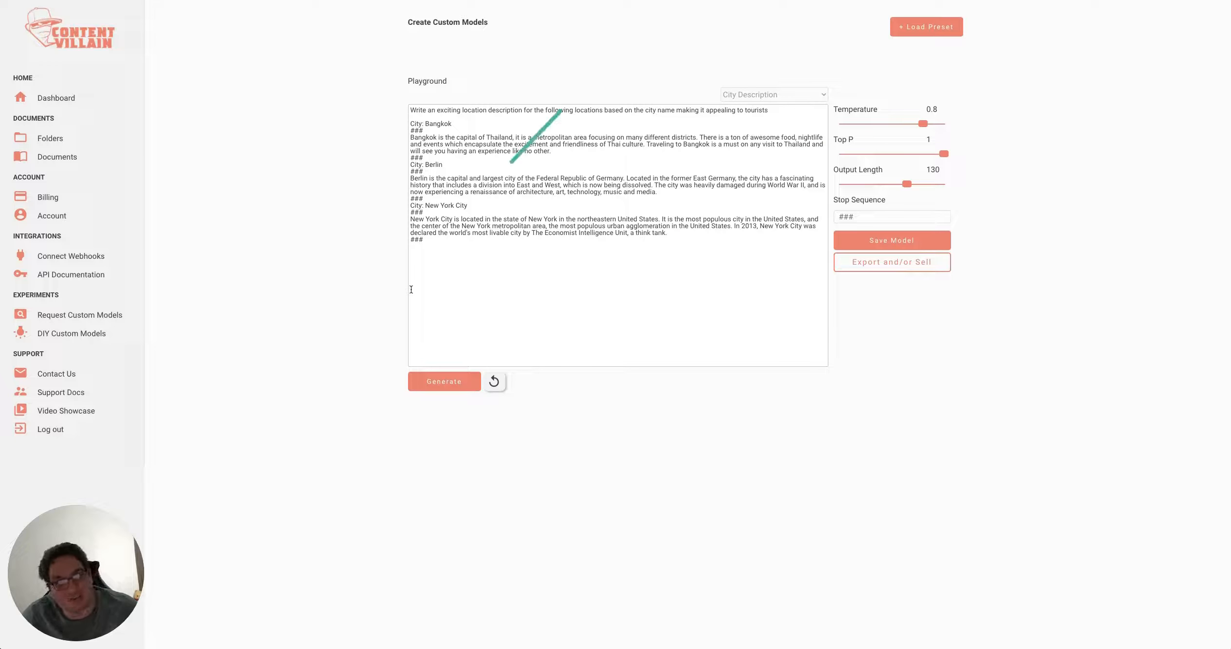
Step: Append the line "City: Tokyo" followed by a ### line to the end of the prompt and generate its description
click(449, 276)
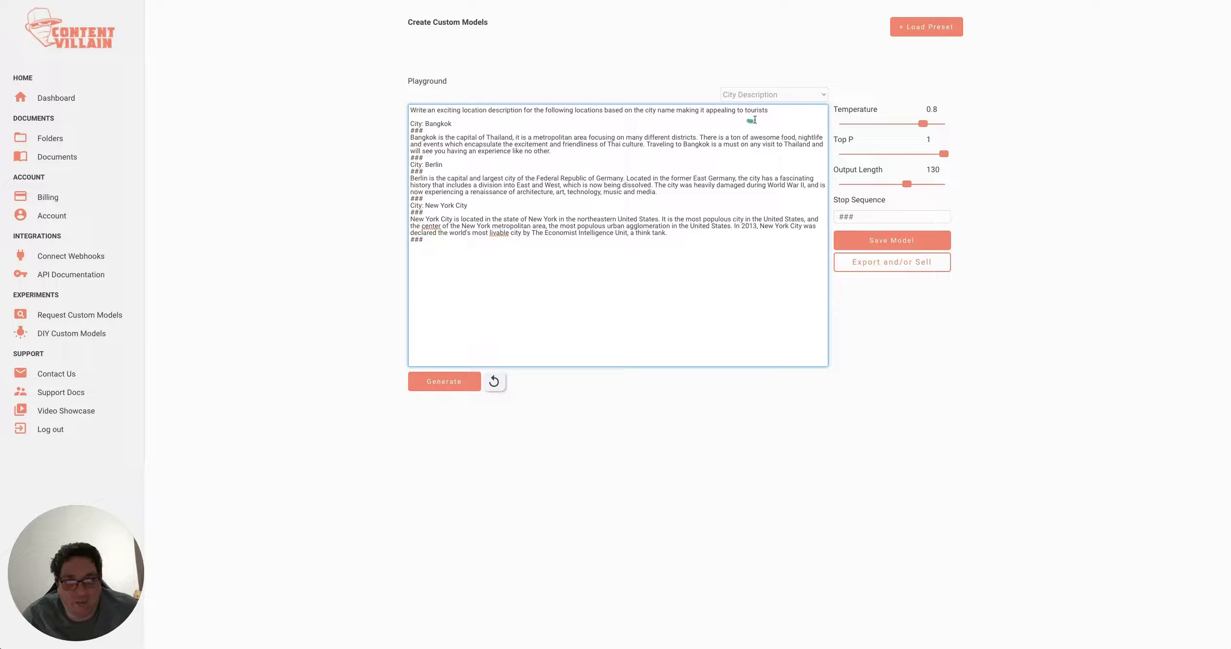
drag(768, 111, 627, 104)
click(477, 91)
click(416, 118)
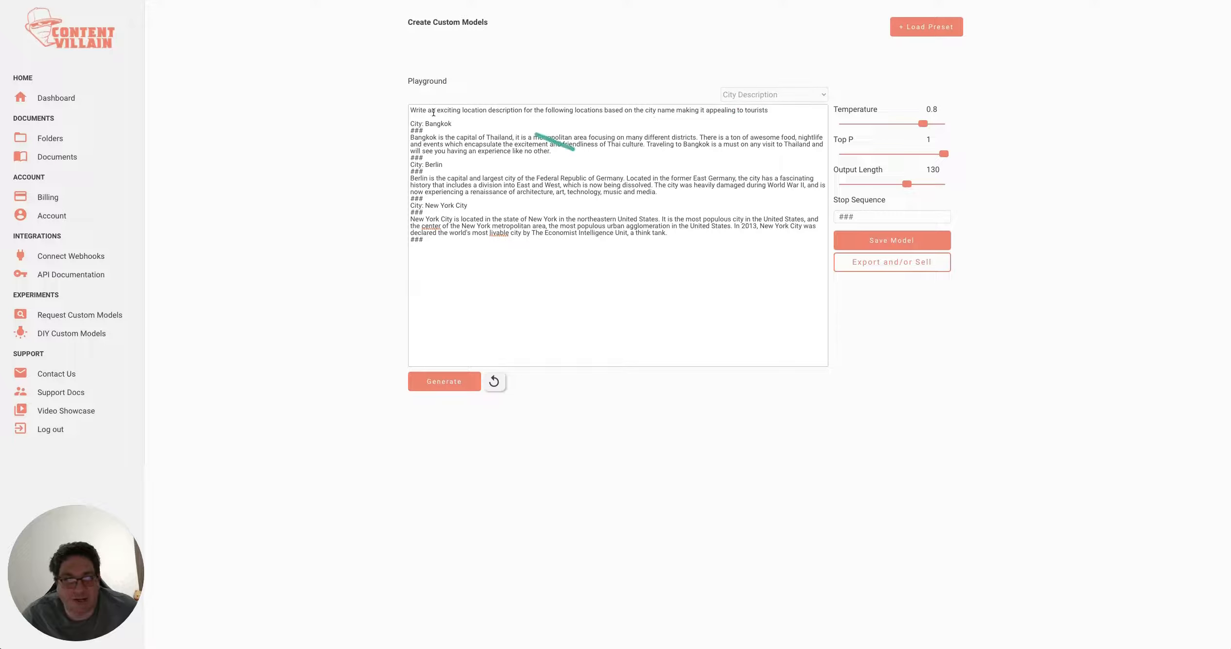
click(450, 247)
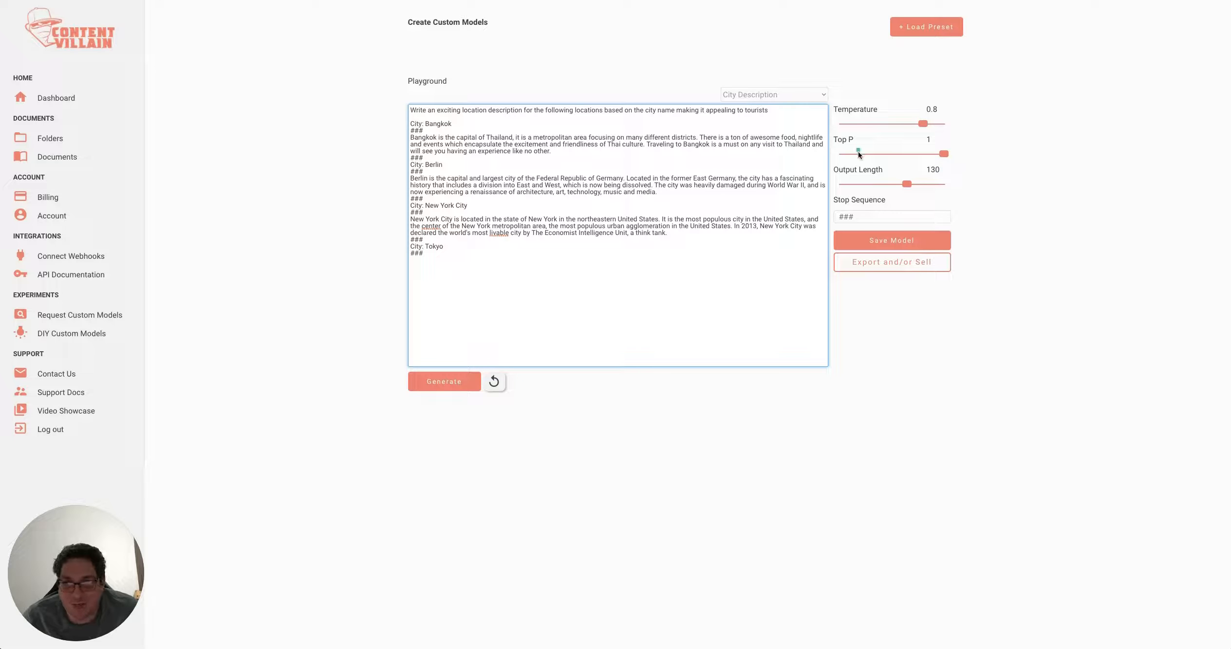
click(497, 471)
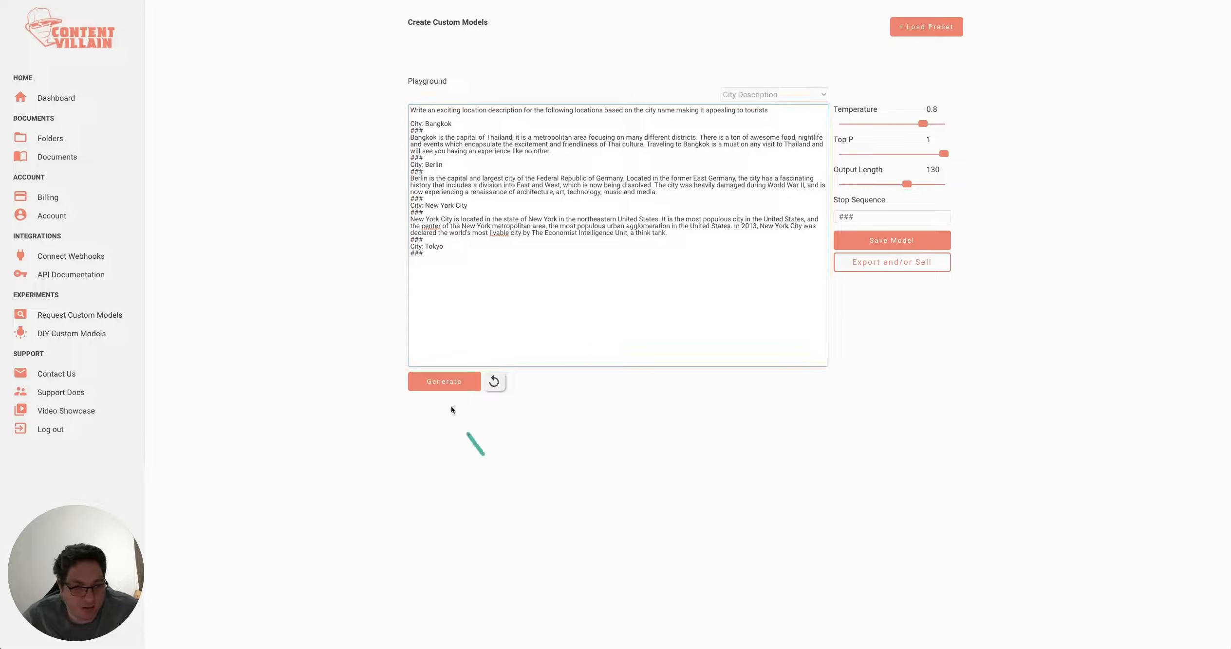
click(453, 385)
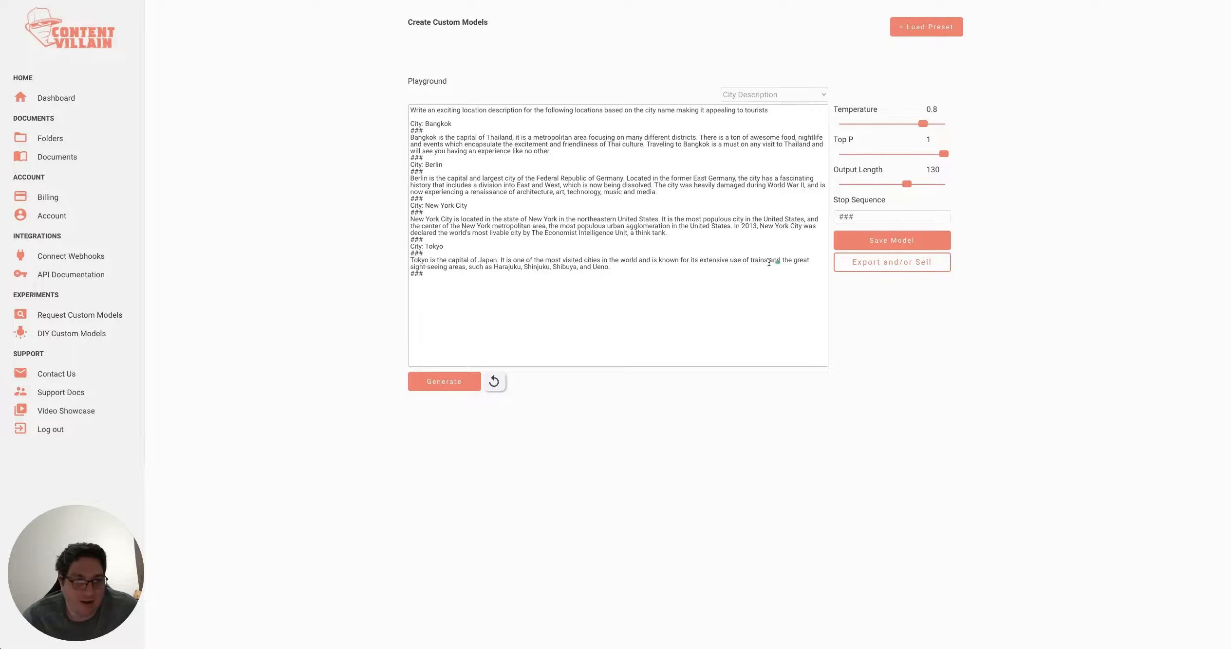
Step: Delete the generated Tokyo description with its closing ### and generate a new one
drag(444, 277, 411, 262)
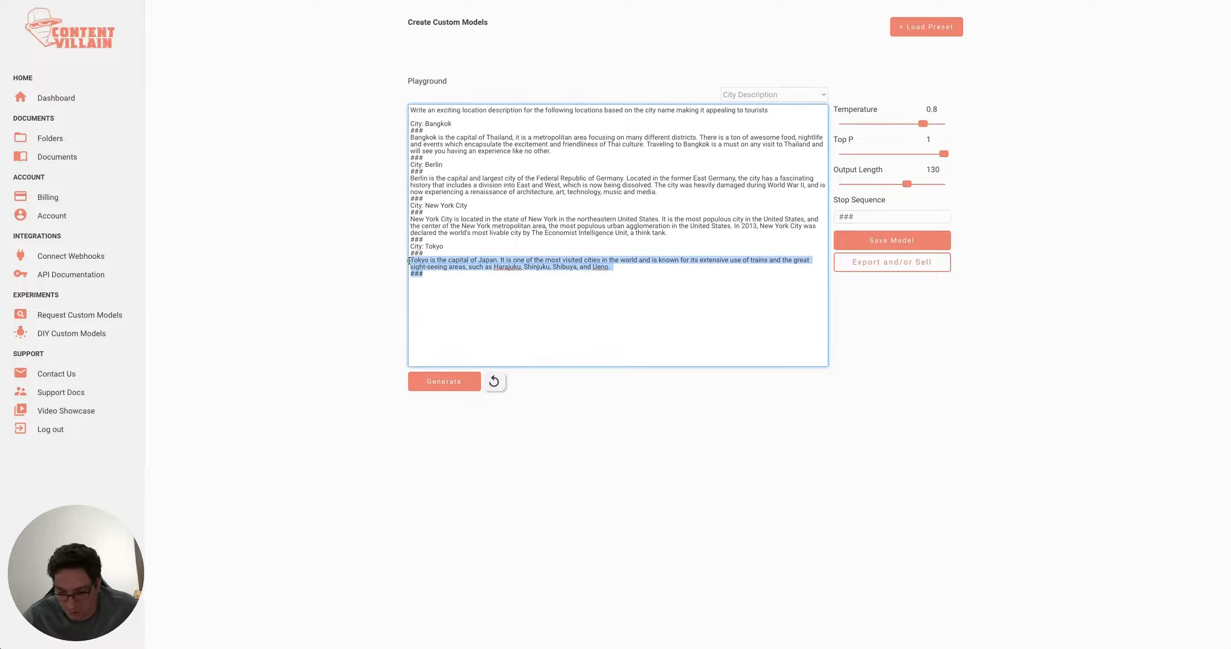
key(BackSpace)
click(441, 381)
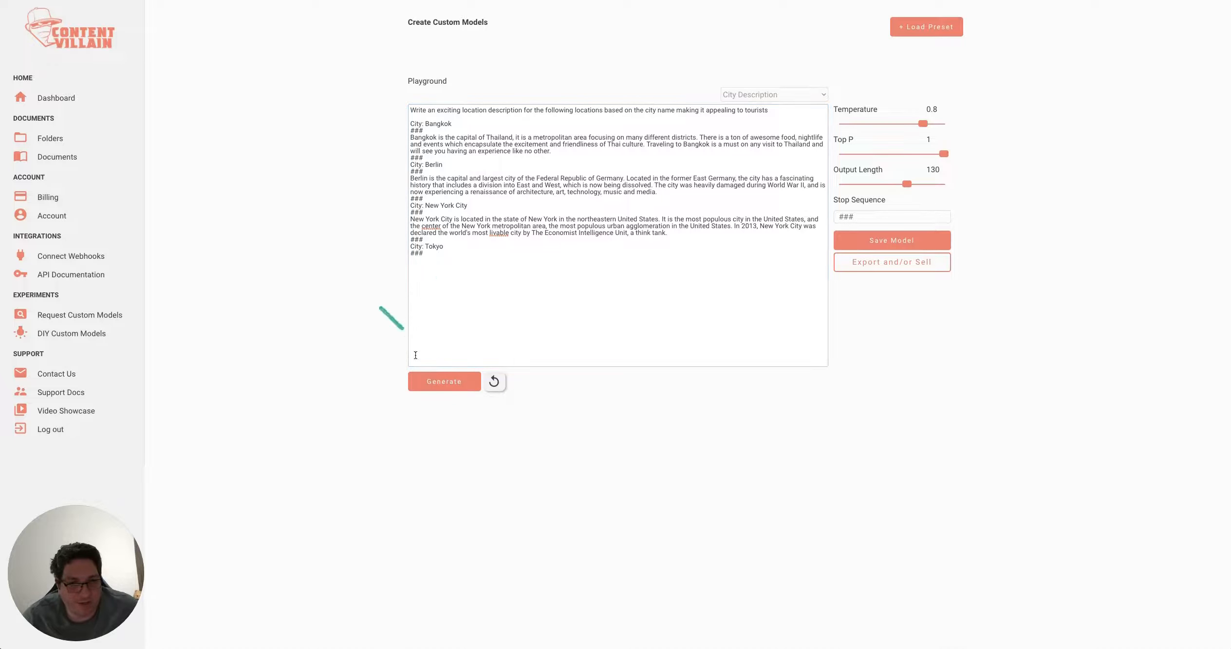
click(439, 384)
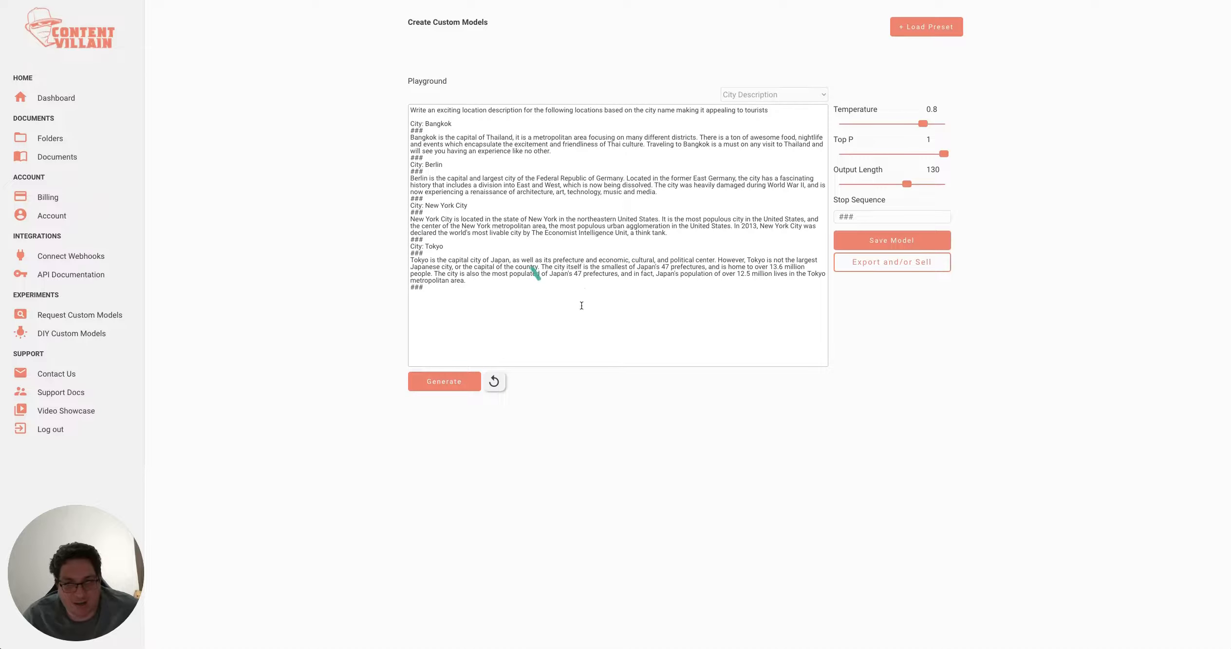
click(548, 306)
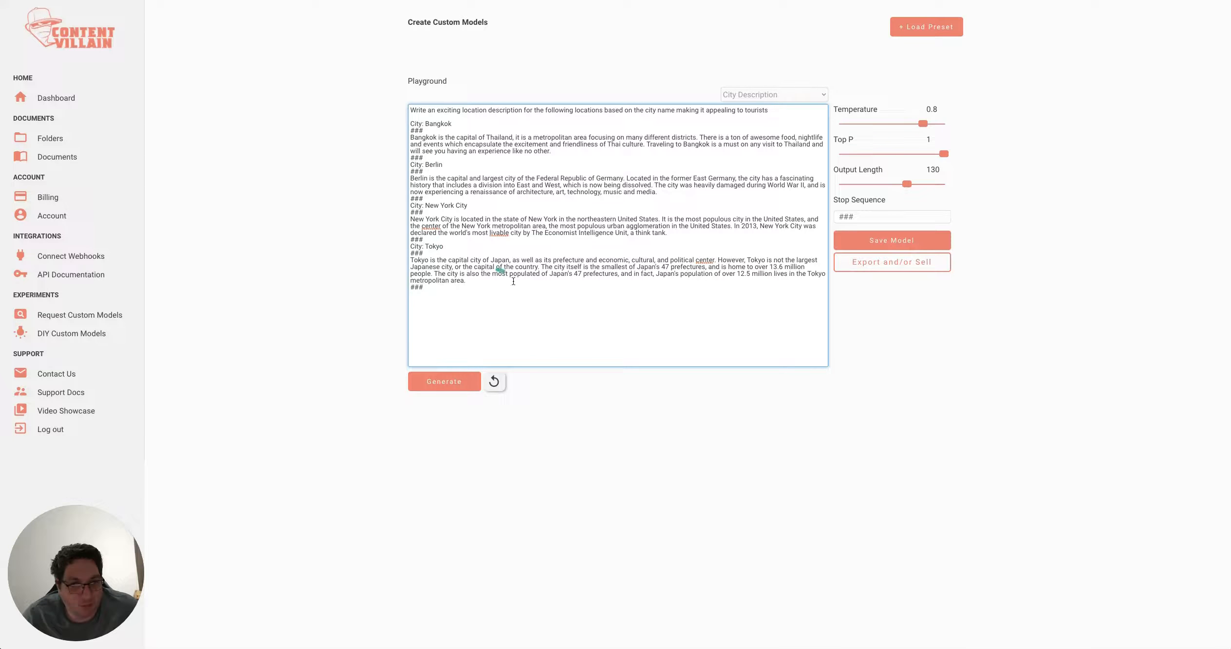
drag(538, 294, 535, 291)
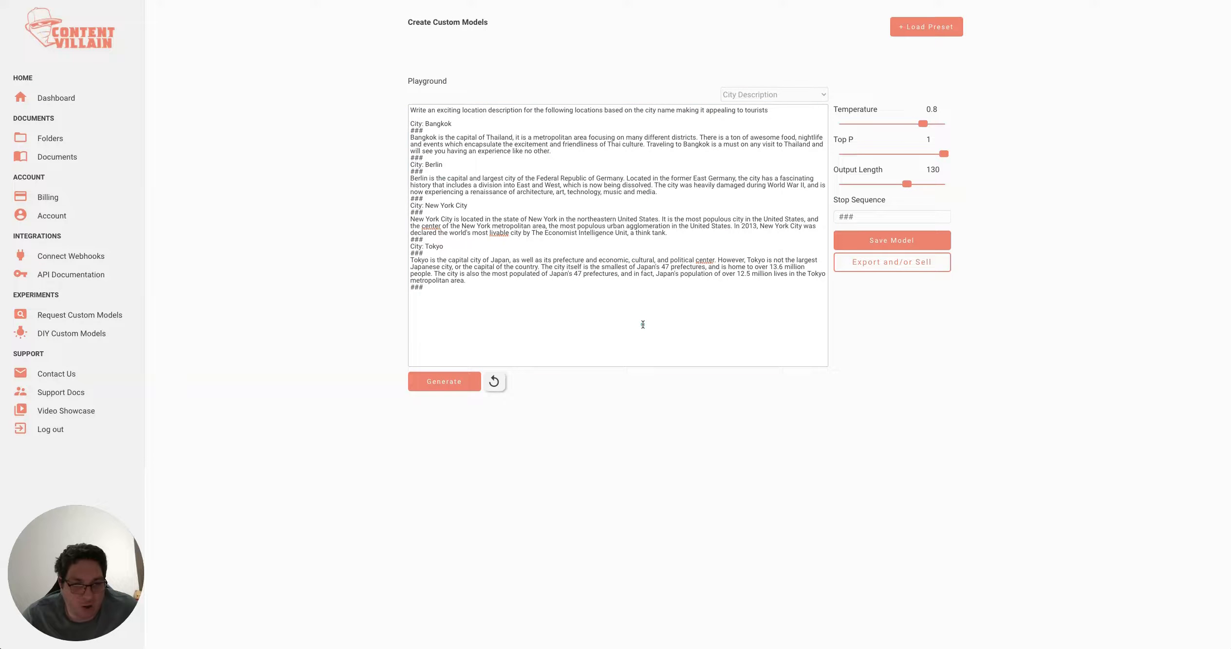
Step: Start saving the model with the name "Descriptions for Cities" and 1 input field
click(927, 245)
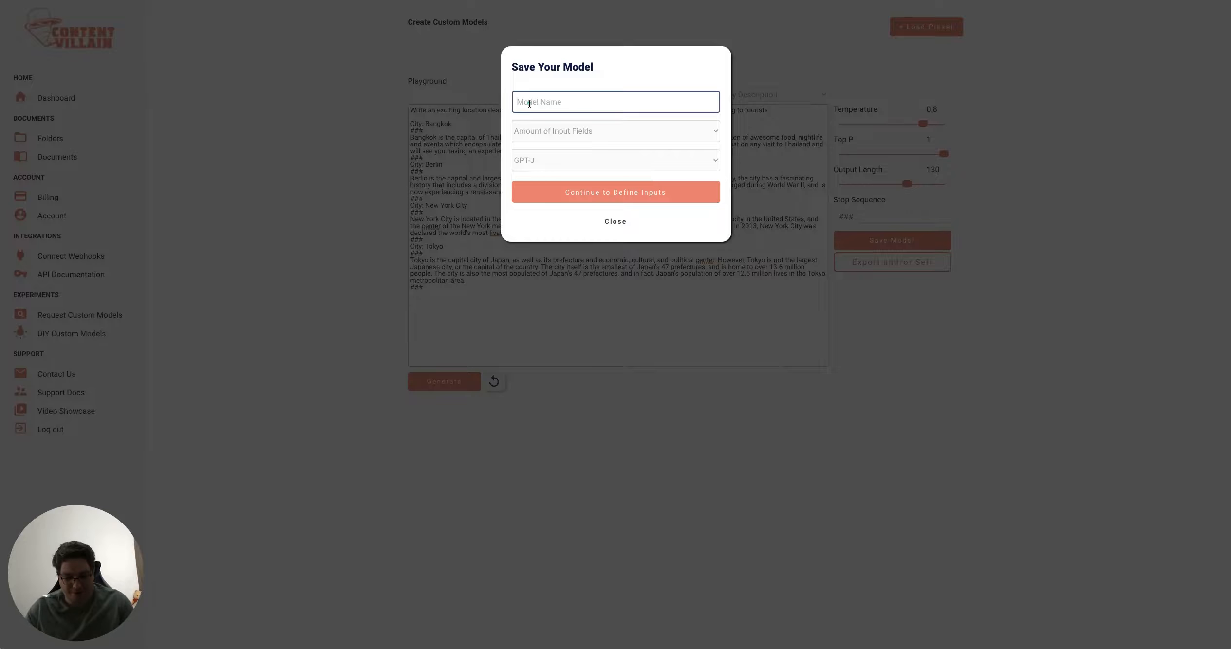
text(Descripti)
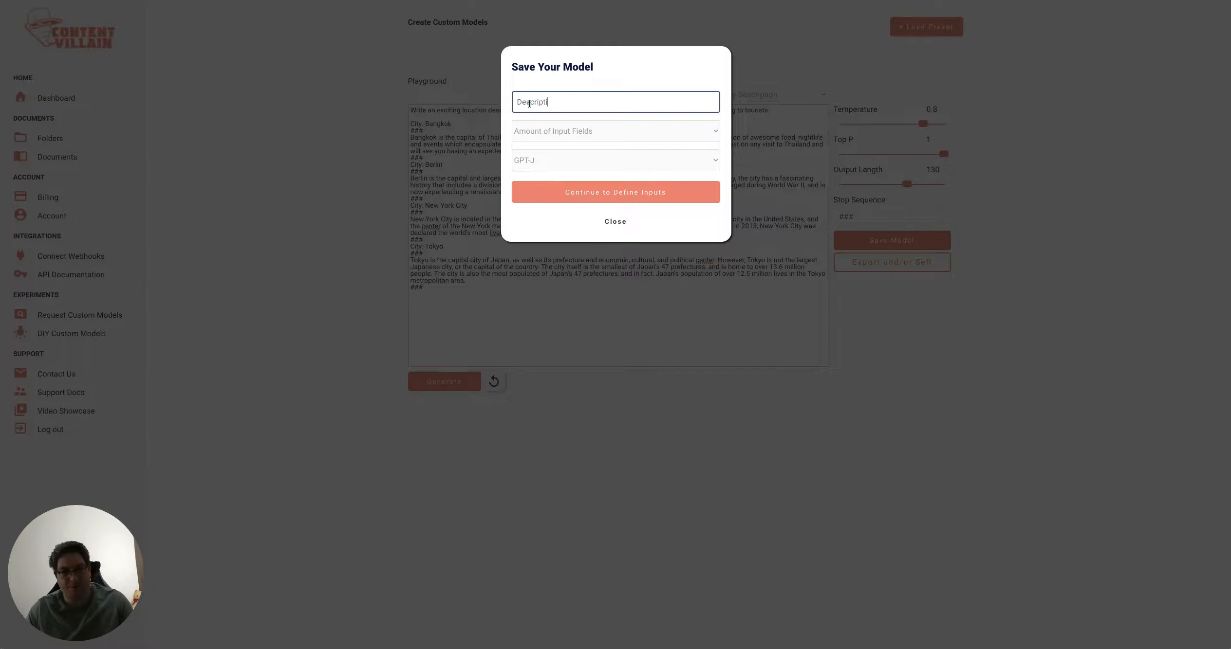
text(ons for Citys)
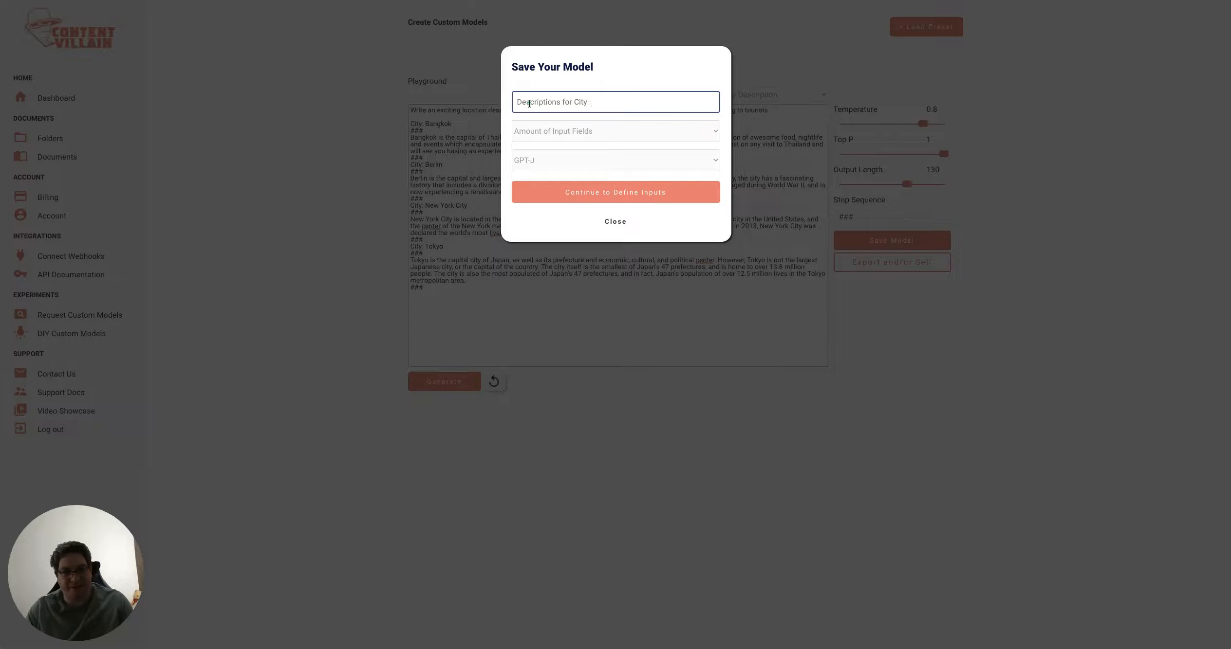
click(547, 127)
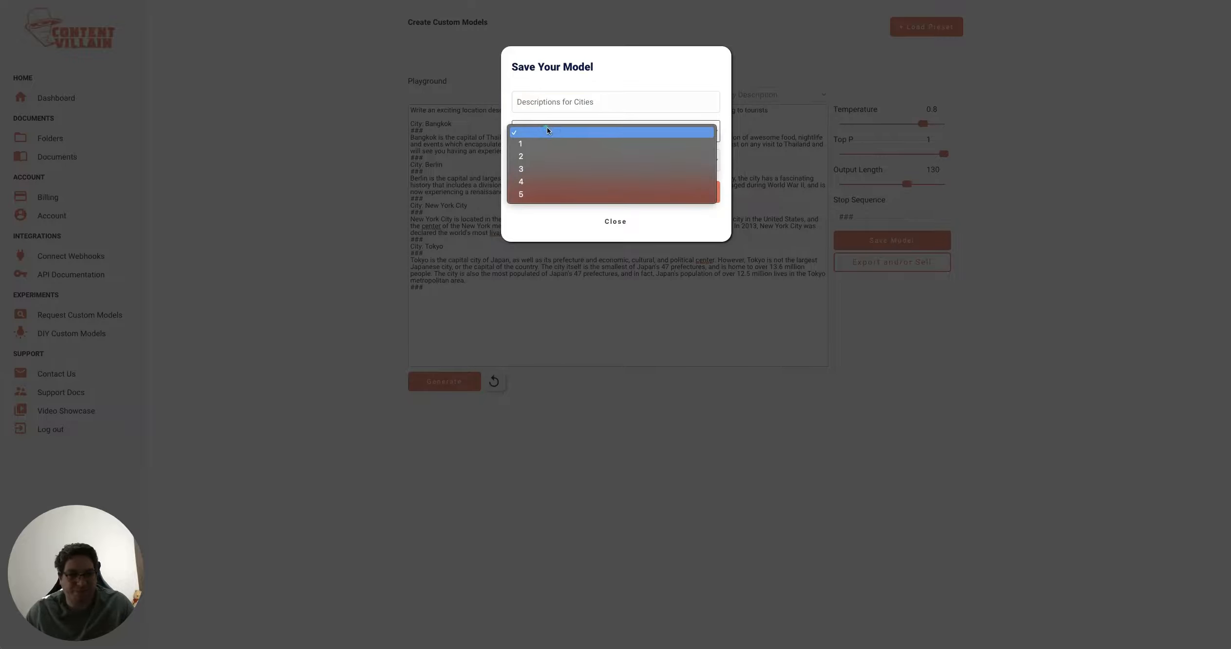
click(541, 128)
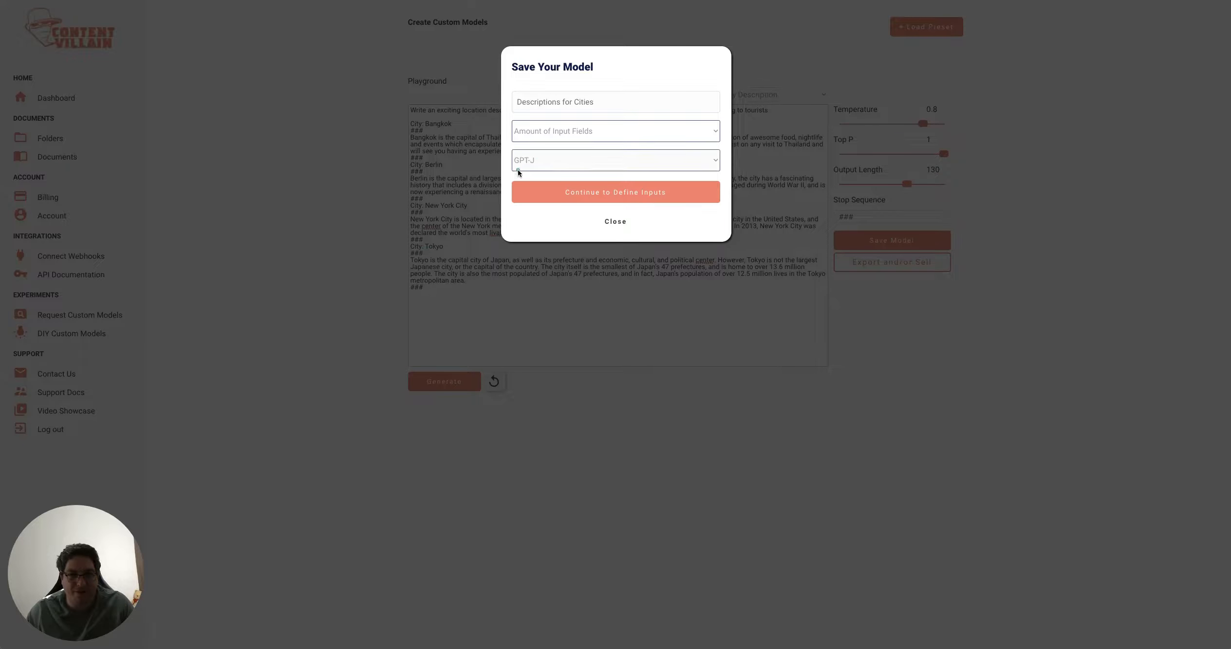
click(556, 137)
click(550, 146)
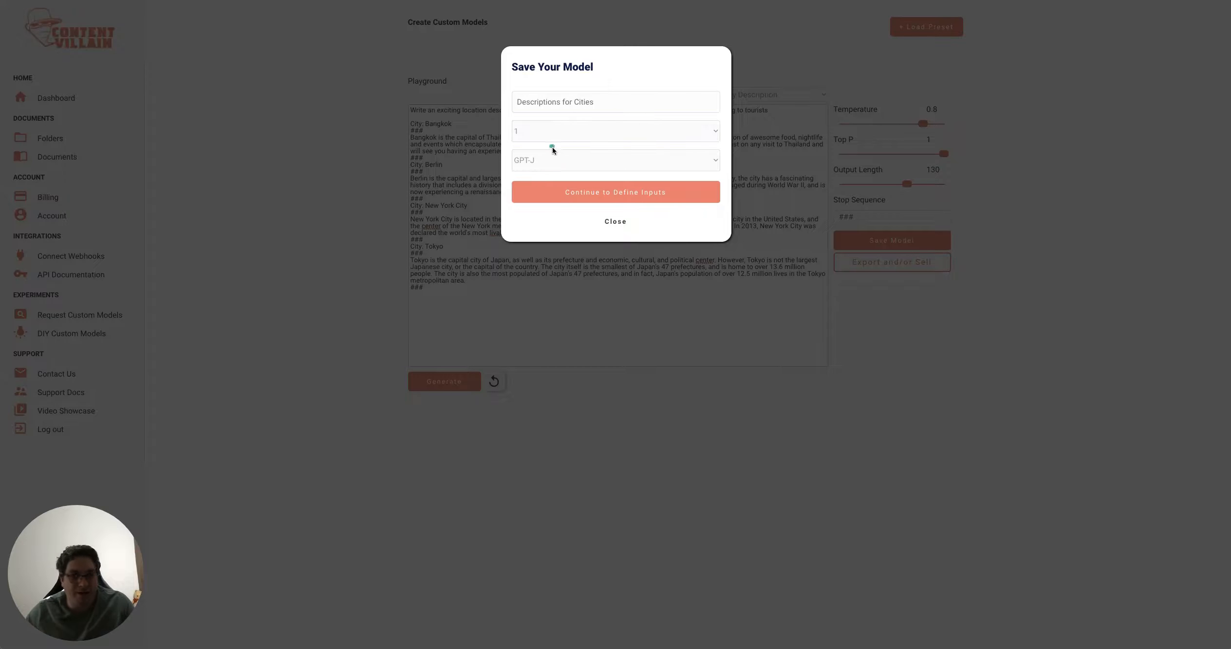
Step: Try OpenAI as the model's technology and return the choice to GPT-J
click(554, 156)
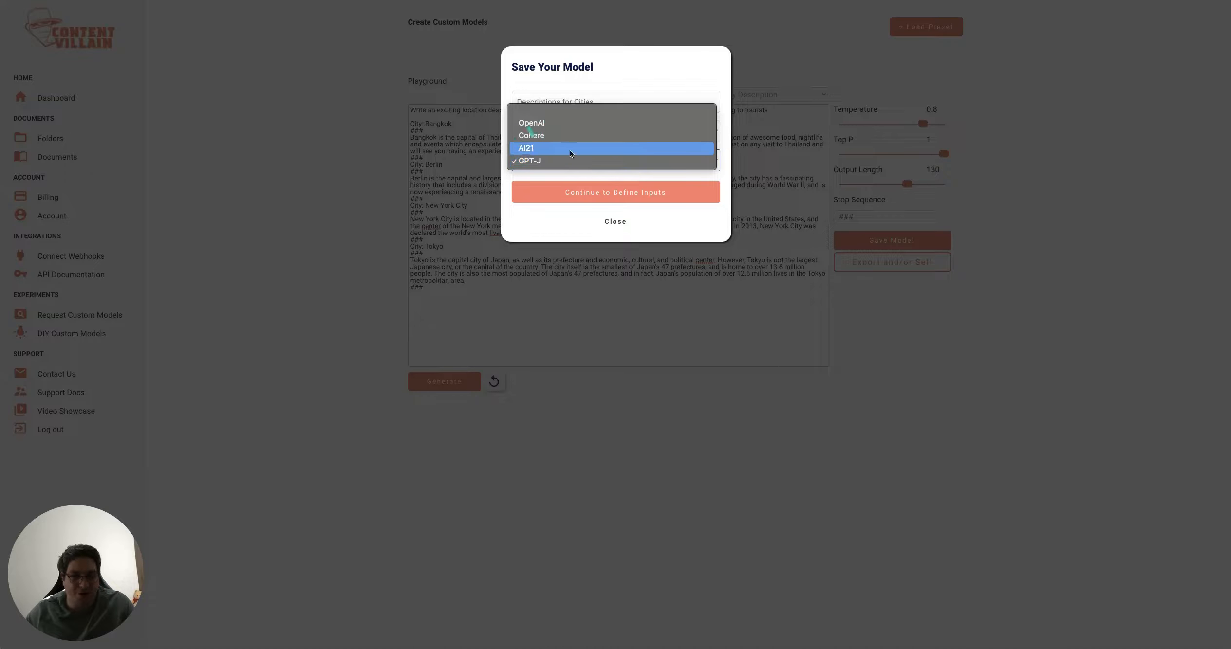
click(533, 123)
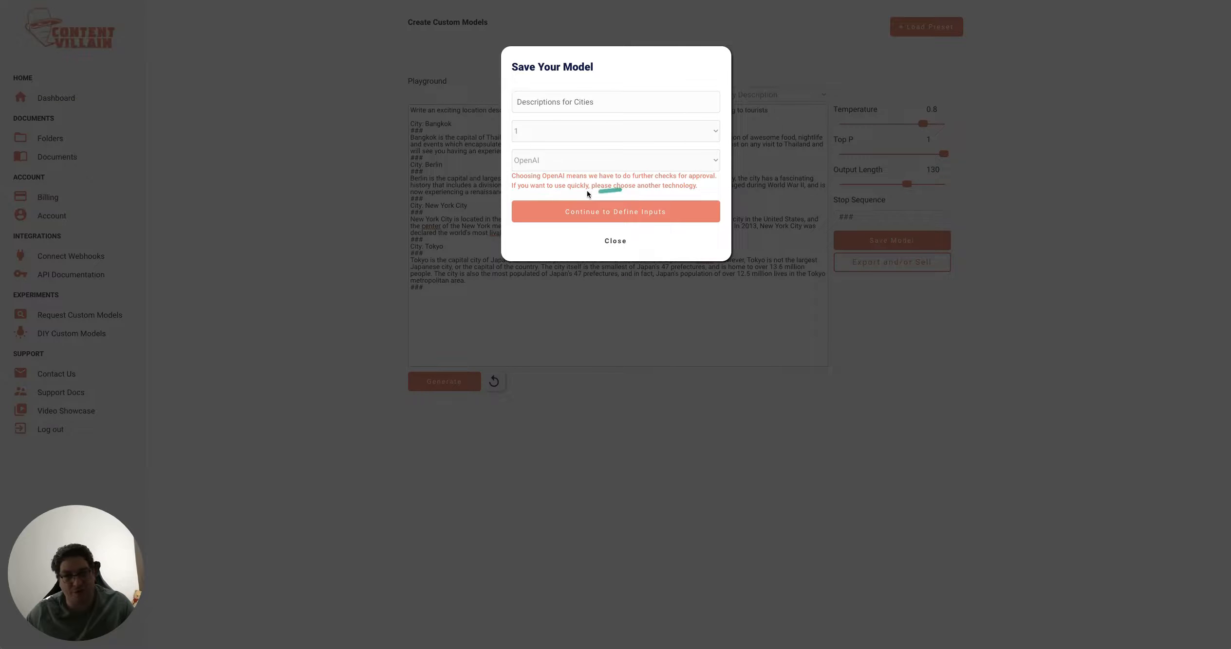
click(547, 164)
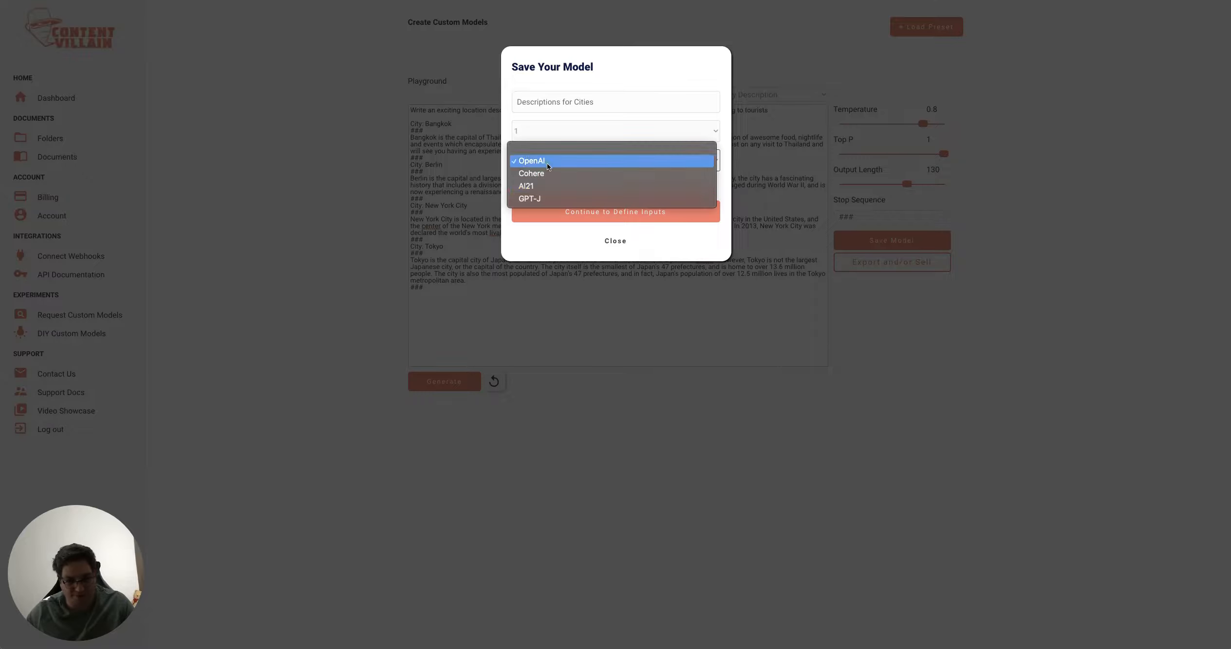
click(550, 197)
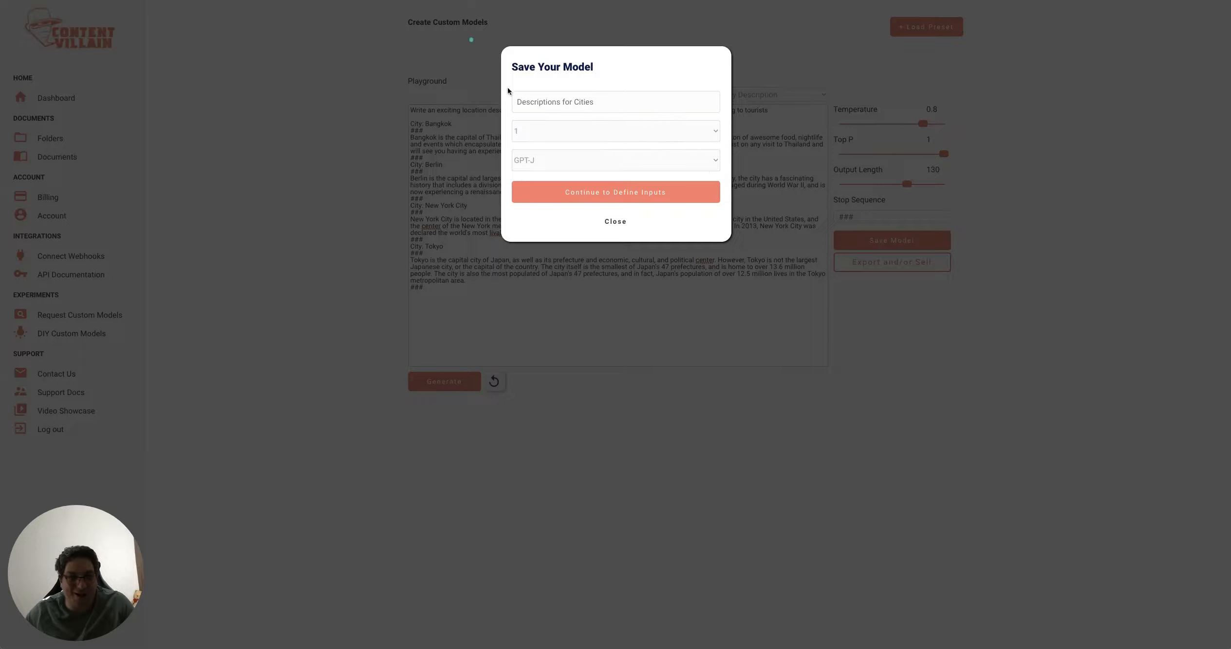
Step: Define the input title as "City:" with the front-end name "Name of City / Location" and save the DIY model
click(628, 193)
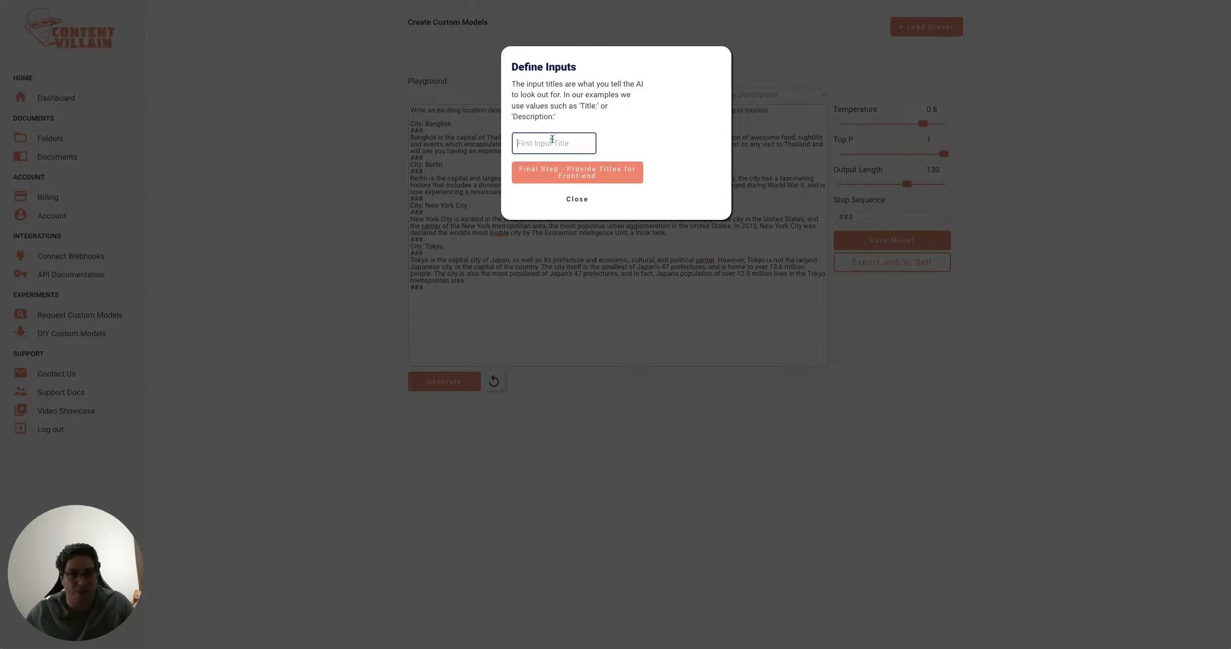
text(City:)
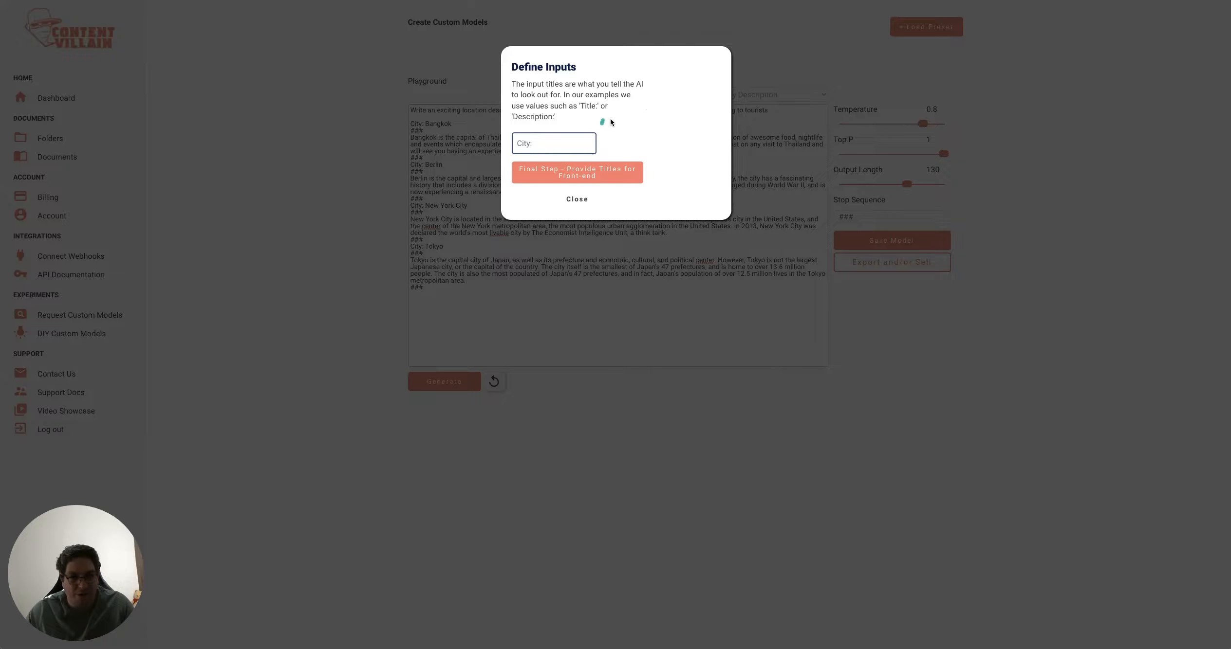
click(583, 170)
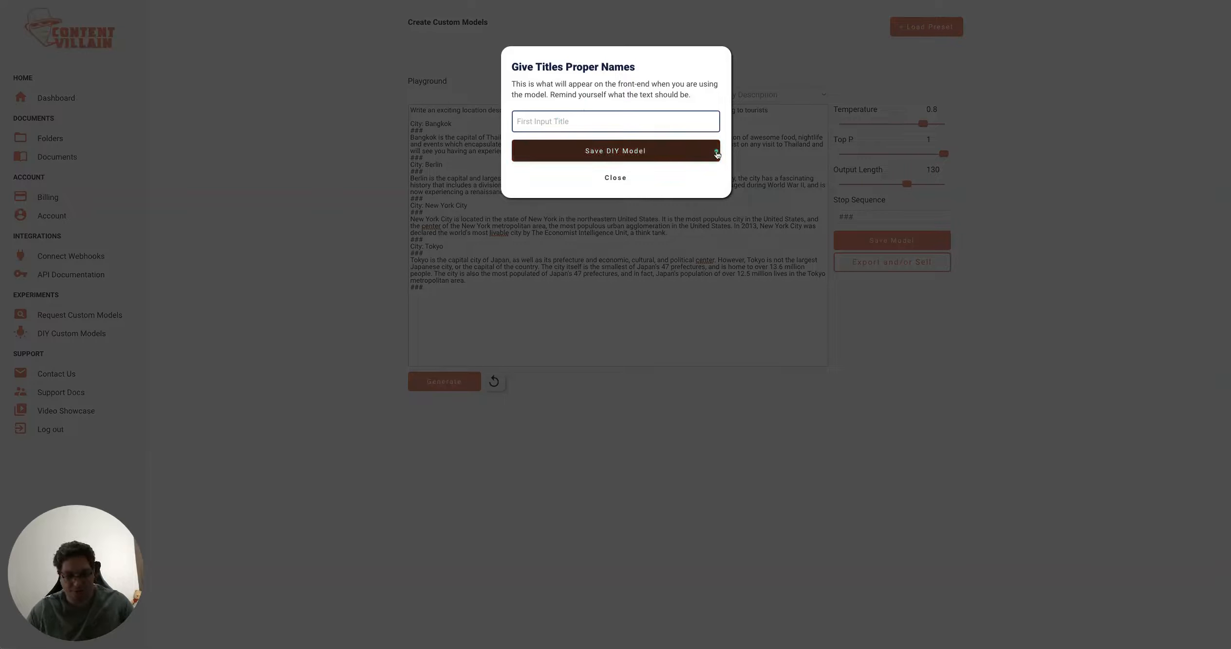
text(Name of City / Location)
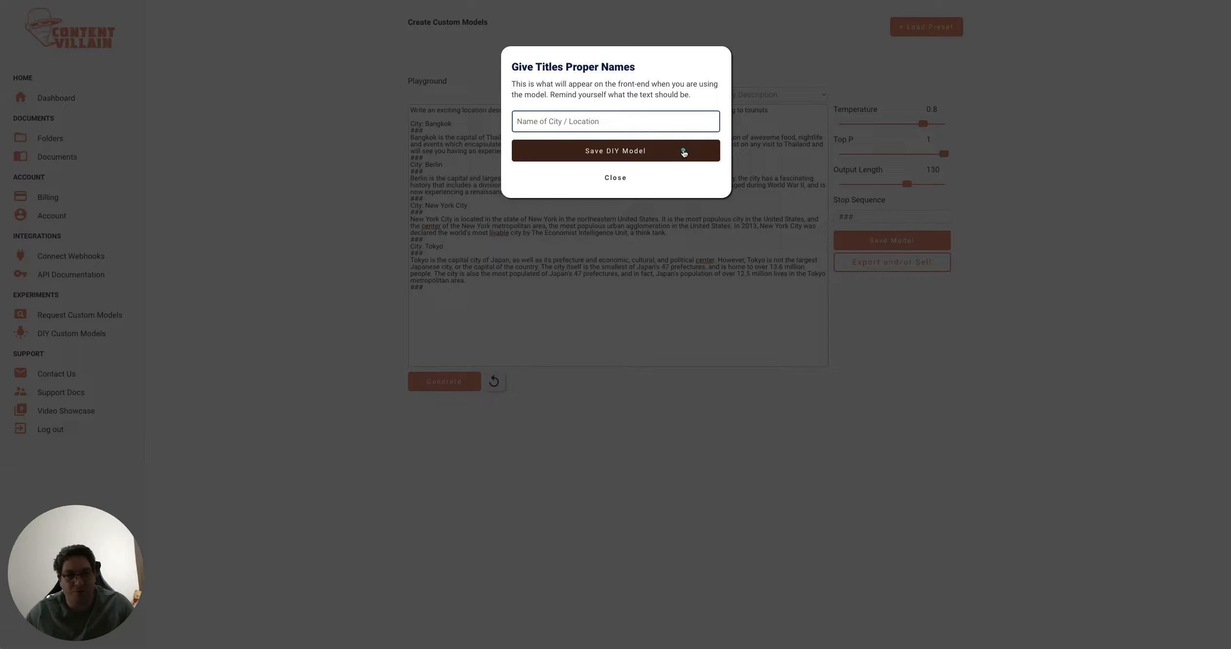
click(576, 156)
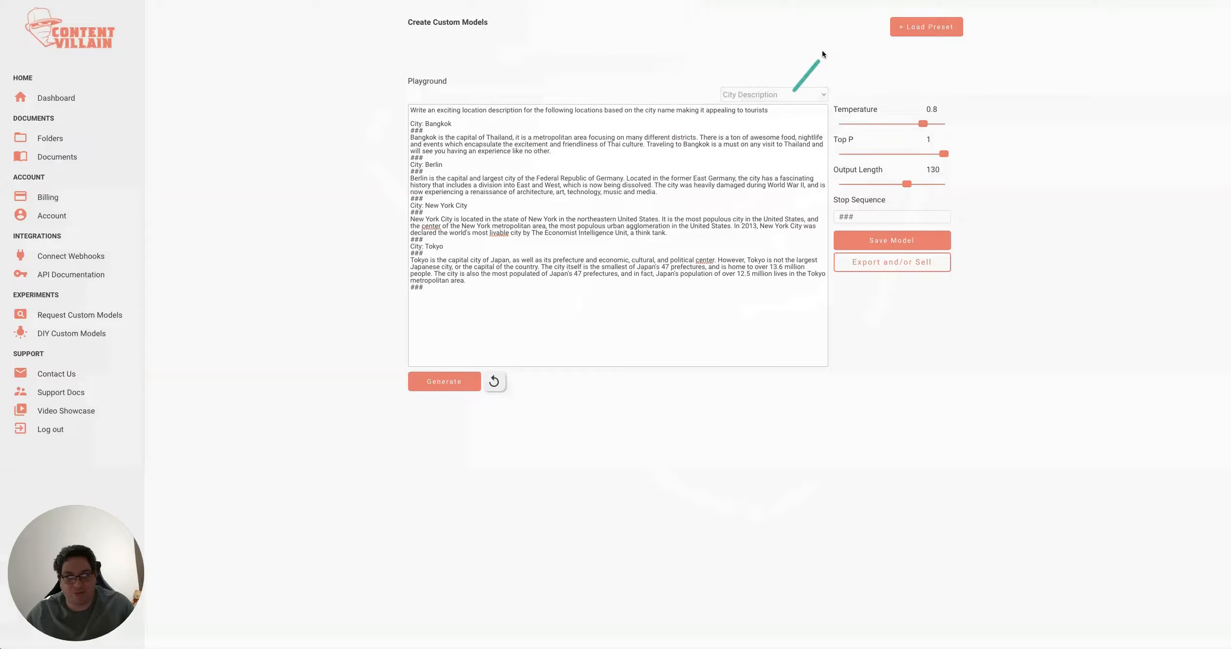
Step: Check the saved models list for Descriptions for Cities and go to the dashboard
click(782, 95)
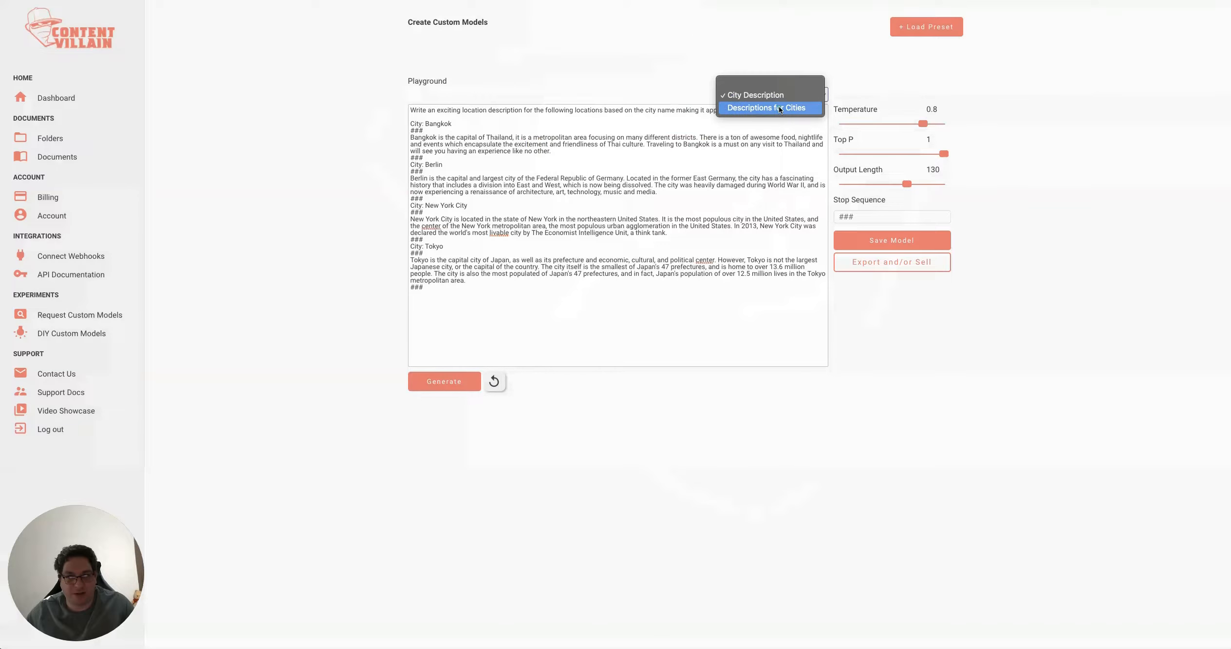
click(639, 96)
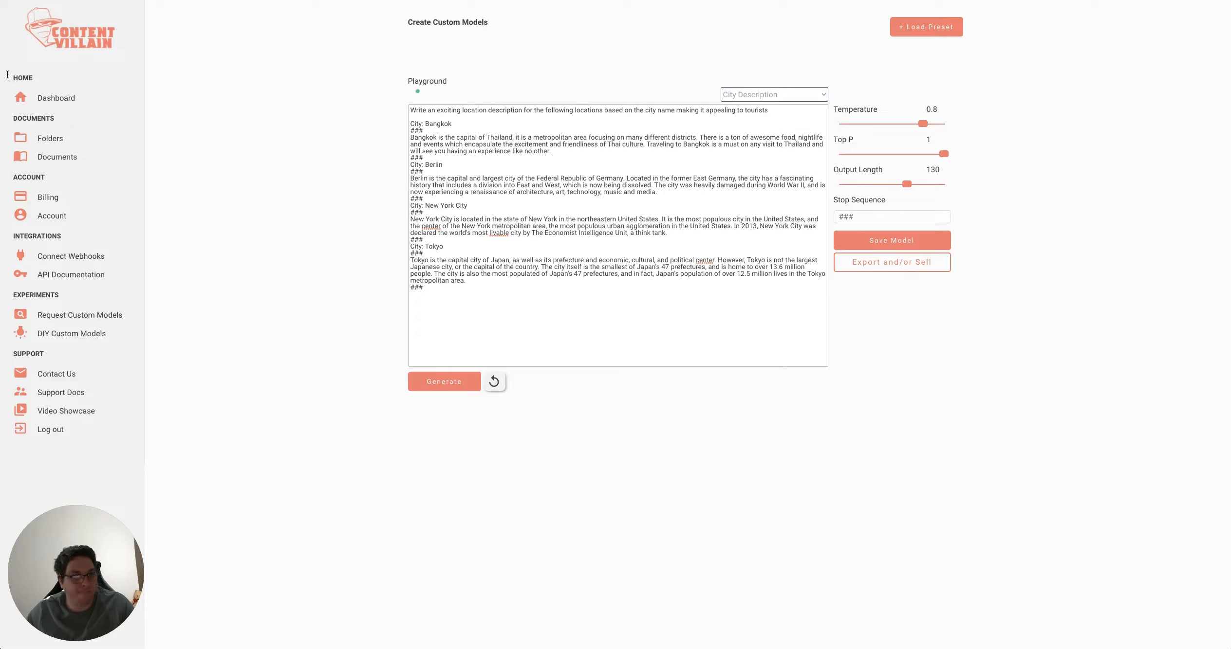
click(17, 94)
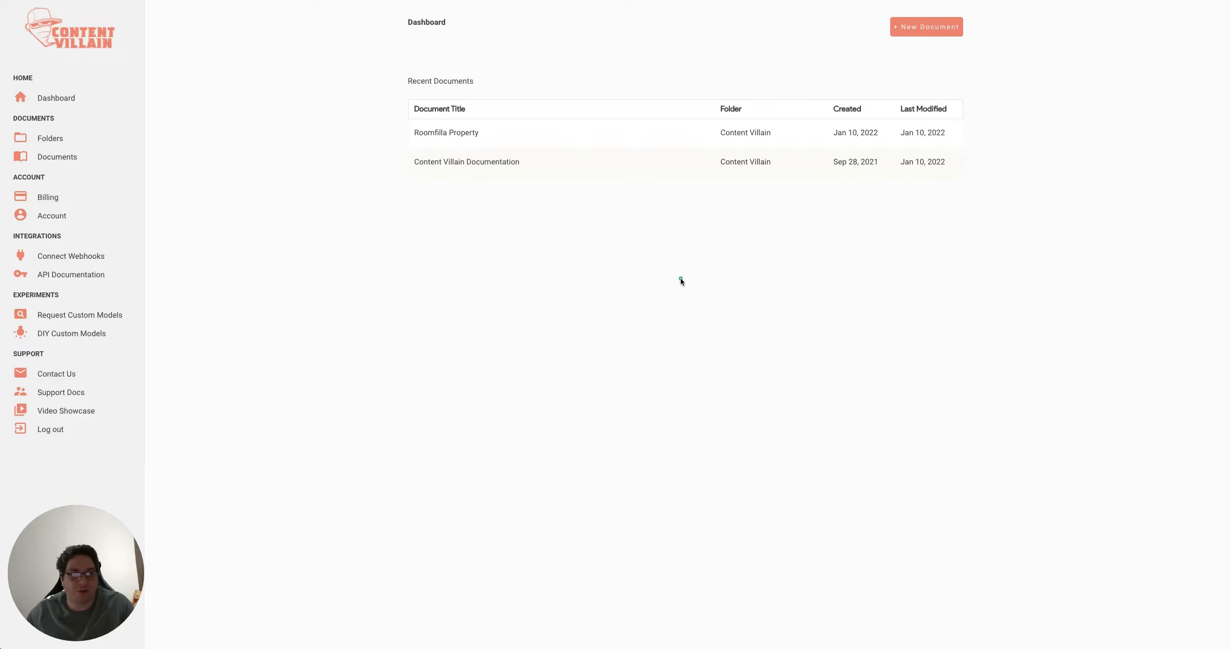
Step: Open the Roomfilla Property document and load the Descriptions for Cities custom model from the A.I. generators
click(475, 142)
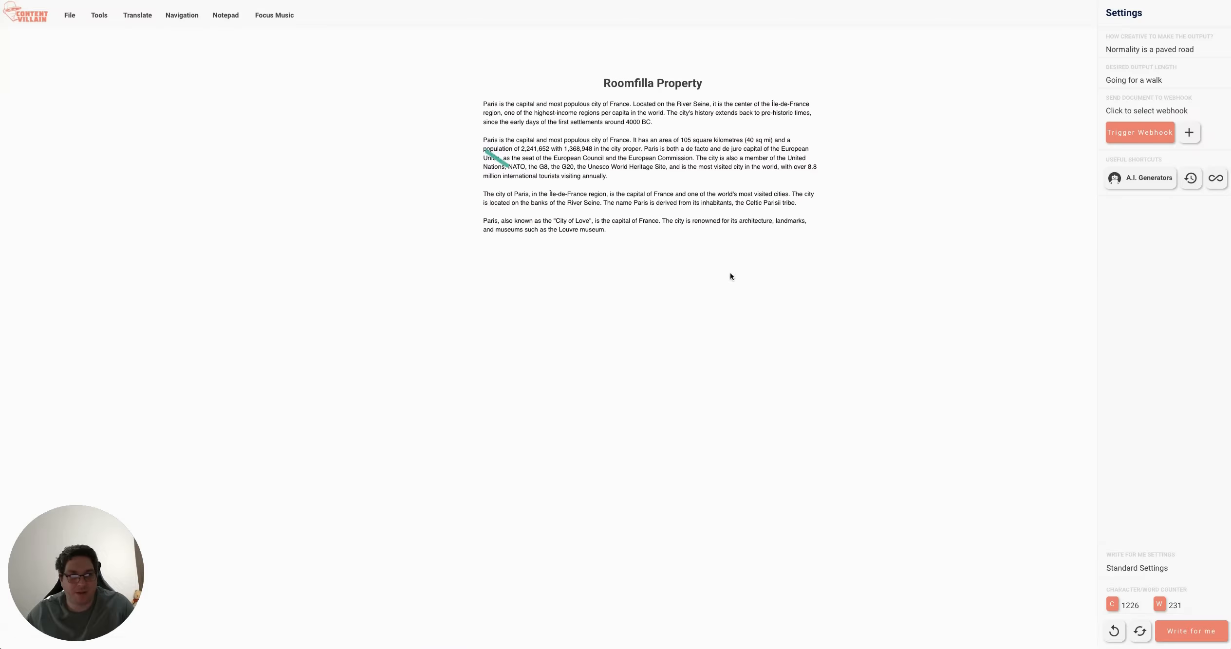
click(1141, 181)
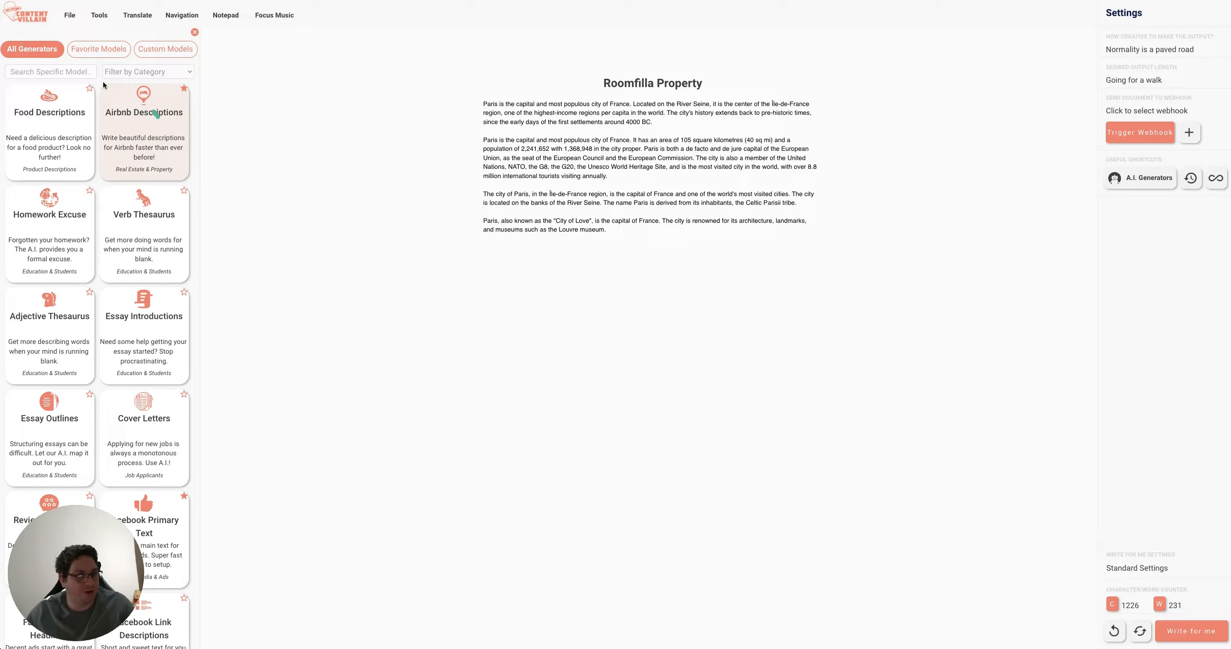
click(96, 52)
click(55, 49)
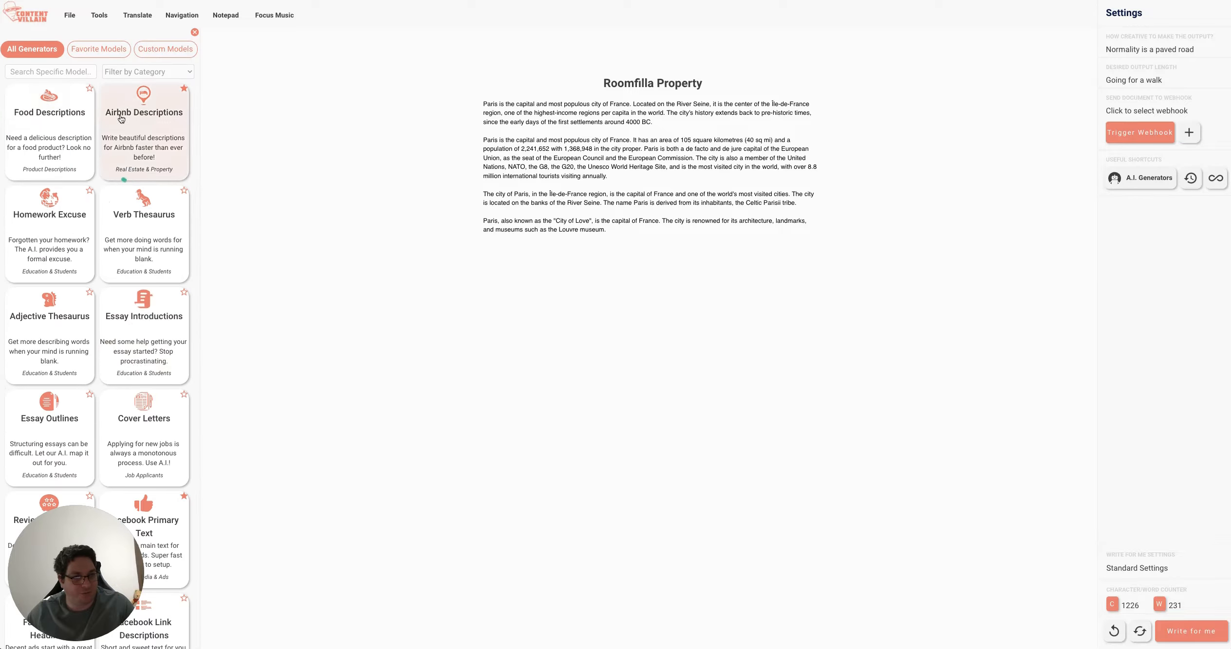
click(167, 53)
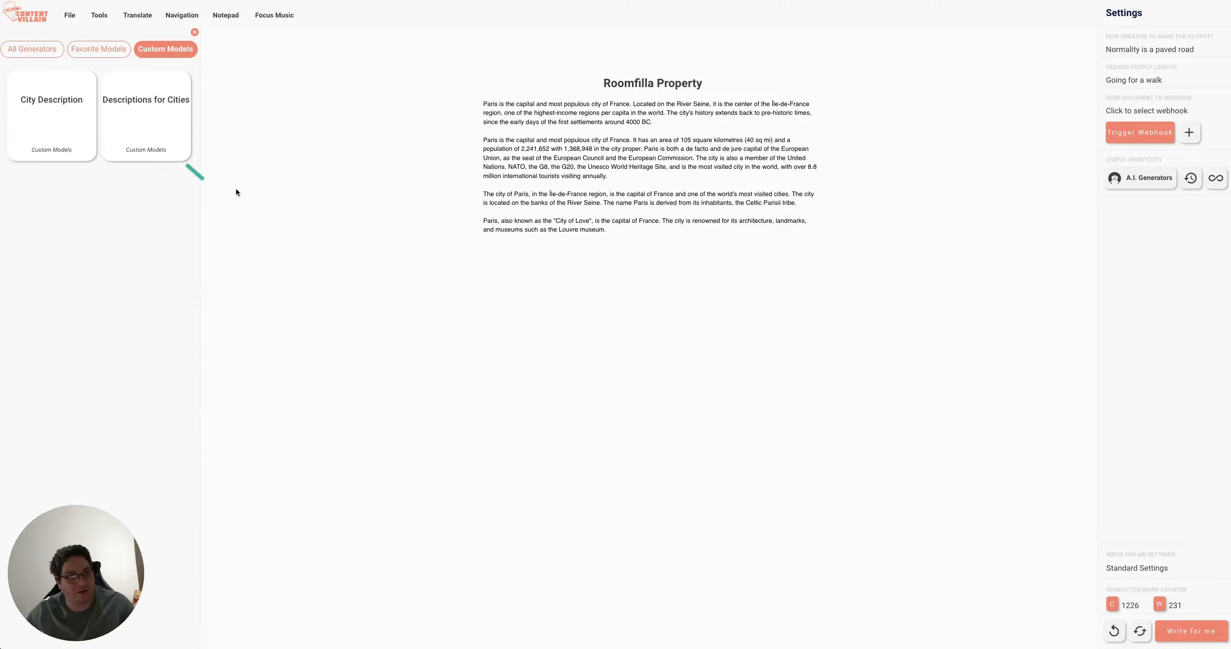
click(131, 108)
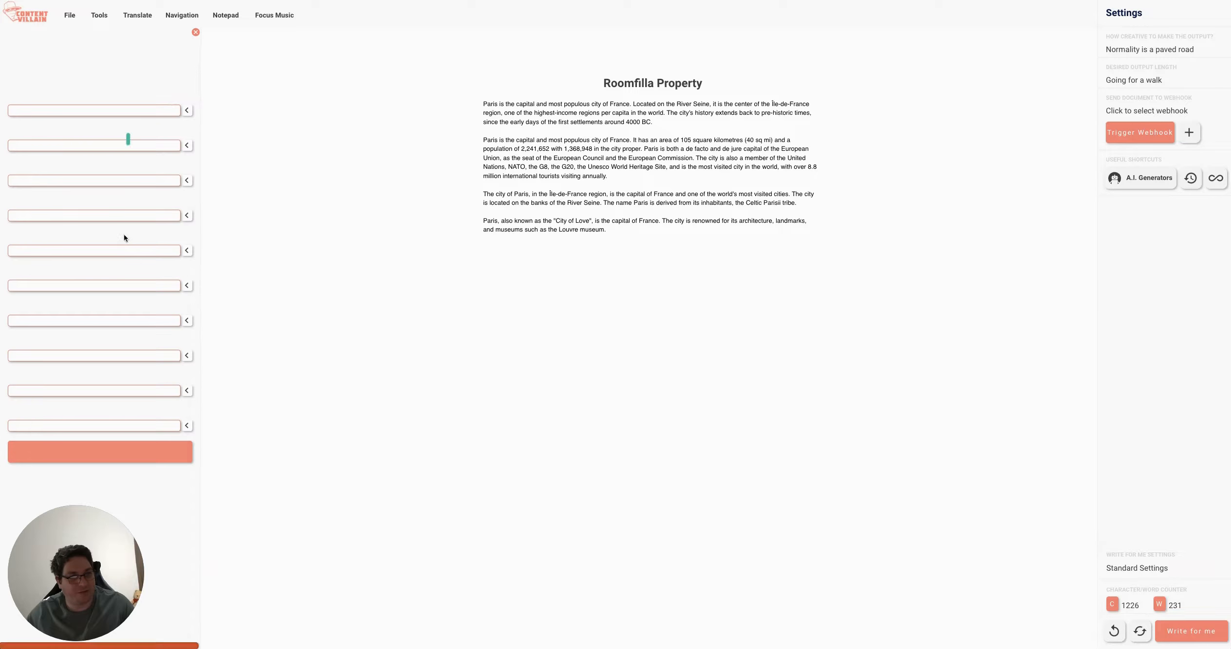
Step: Generate city descriptions with "Budapest" as the name of the city / location
click(44, 112)
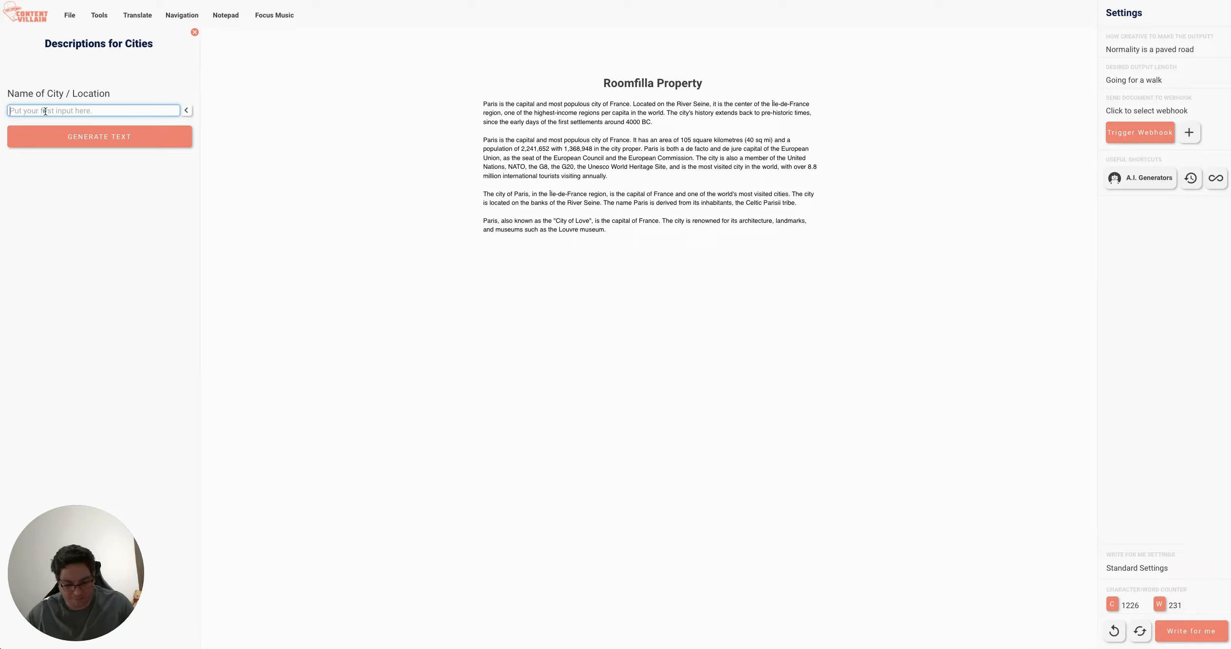
text(Bujda)
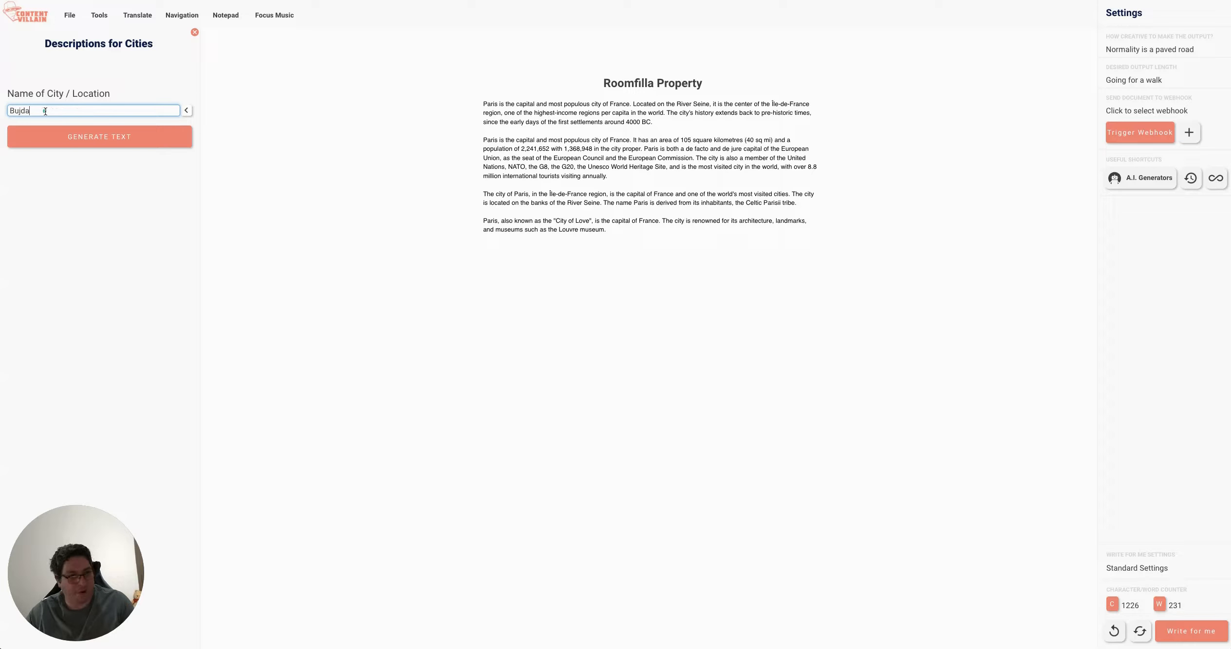
text(pest)
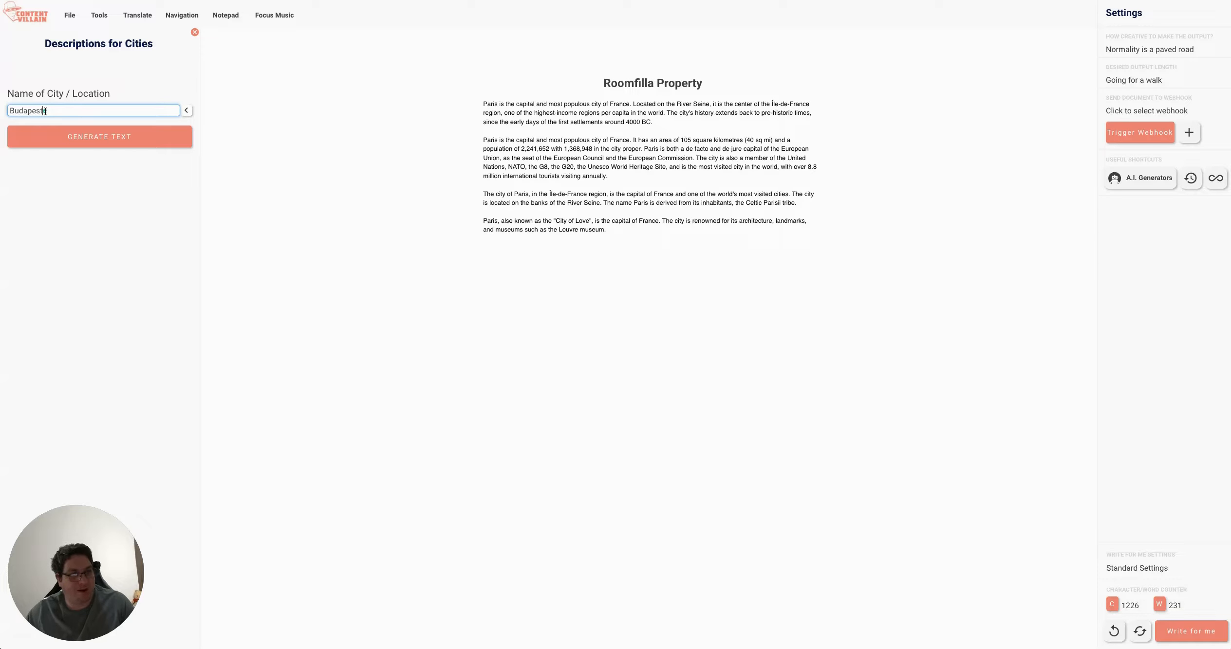
click(115, 144)
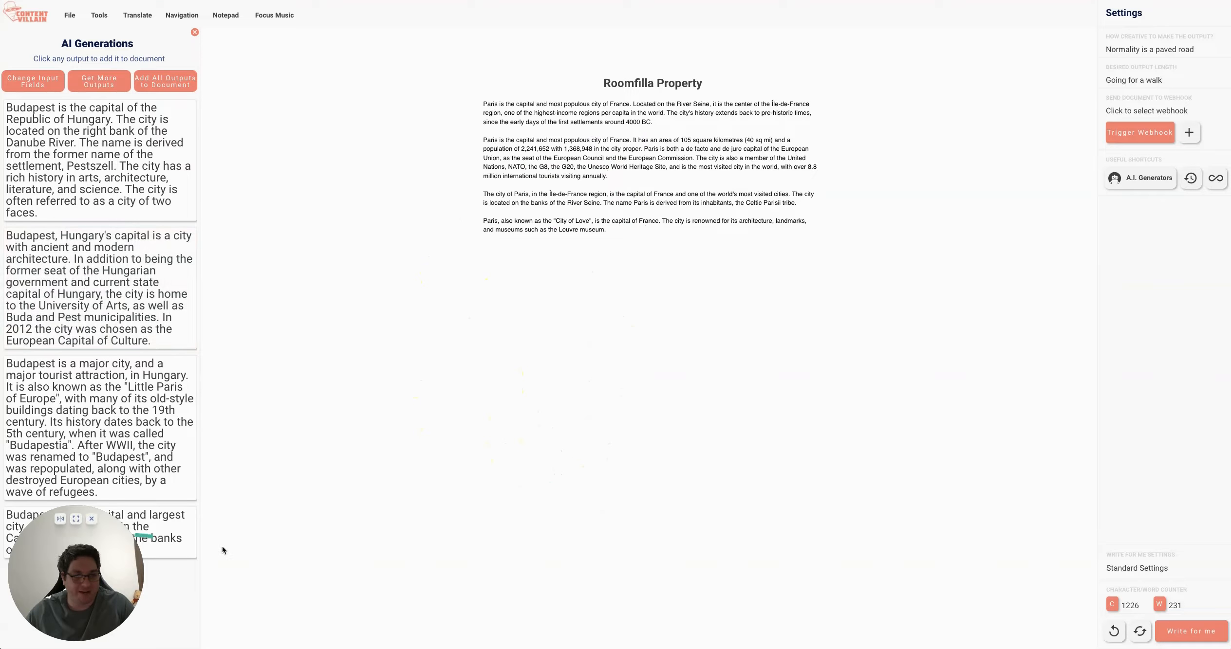
Step: Add all four generated Budapest descriptions to the document one by one, in the order listed
drag(105, 548, 397, 537)
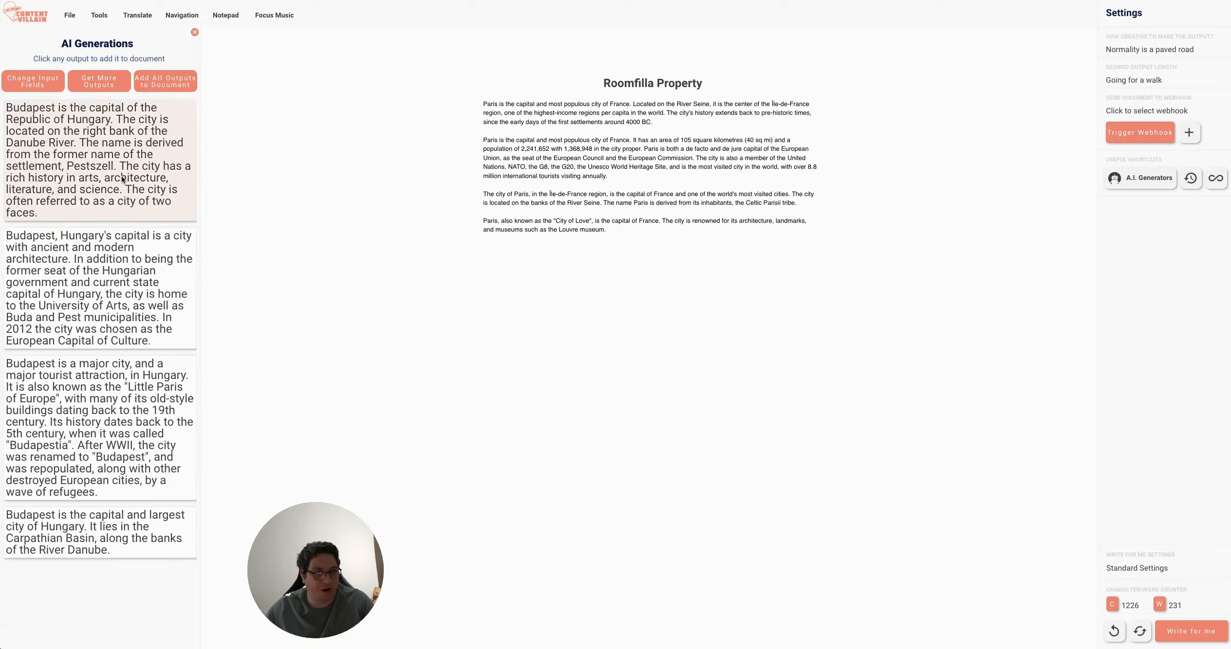
click(117, 158)
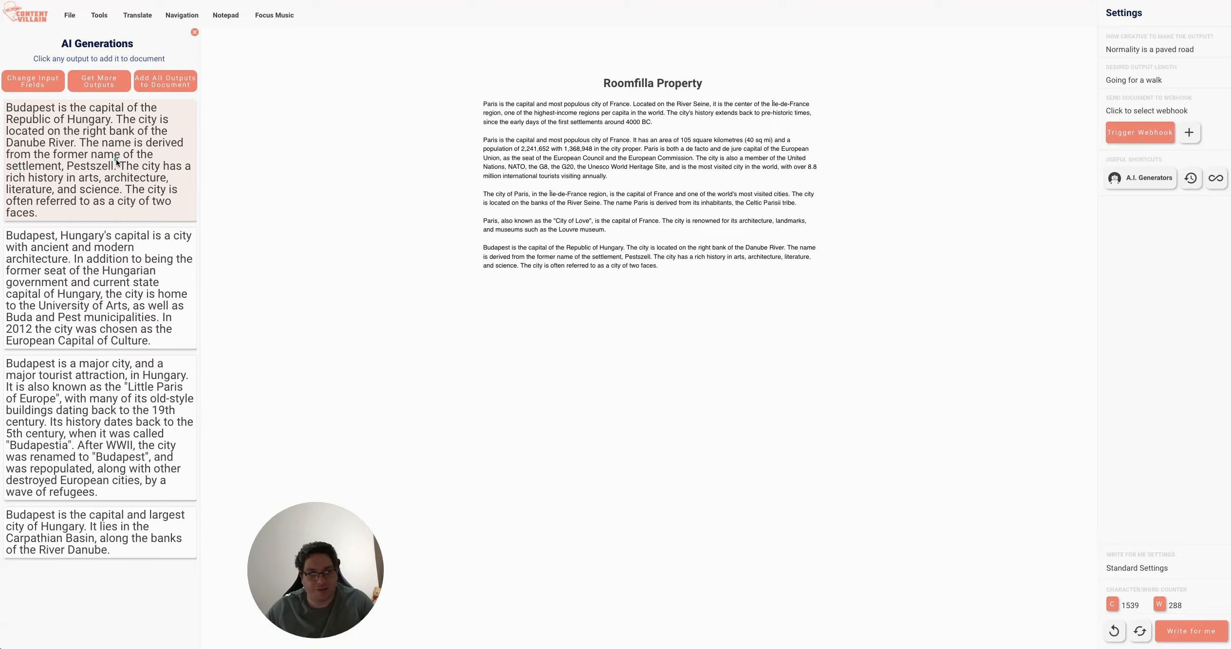
click(108, 285)
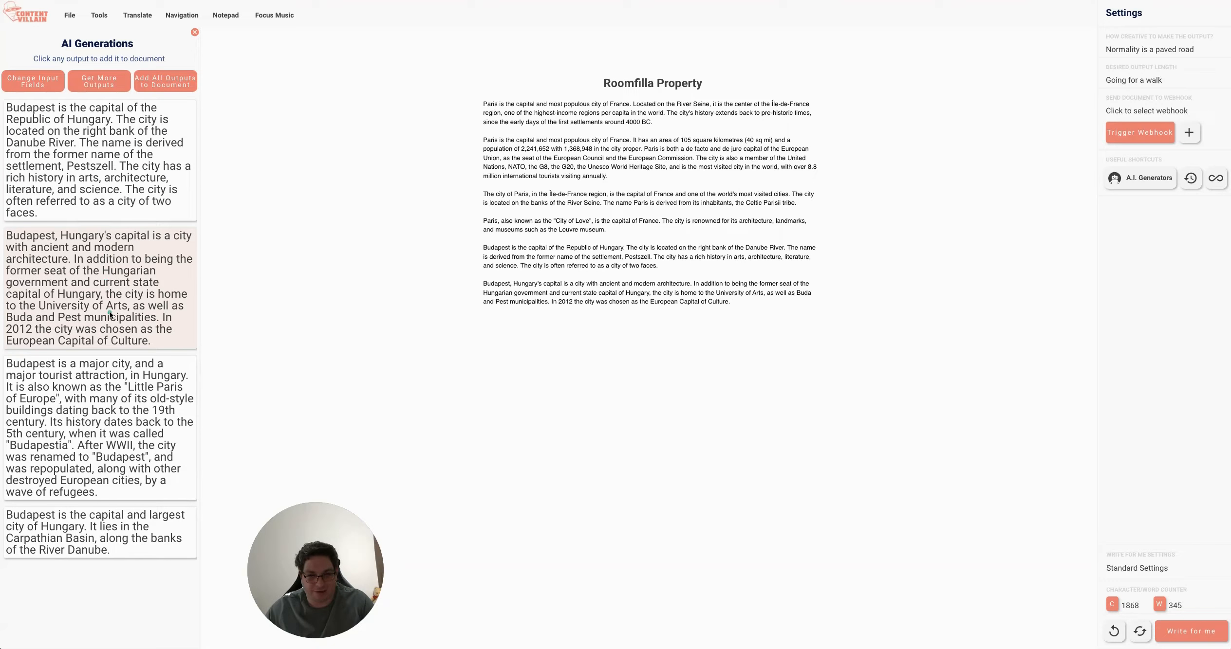
click(95, 391)
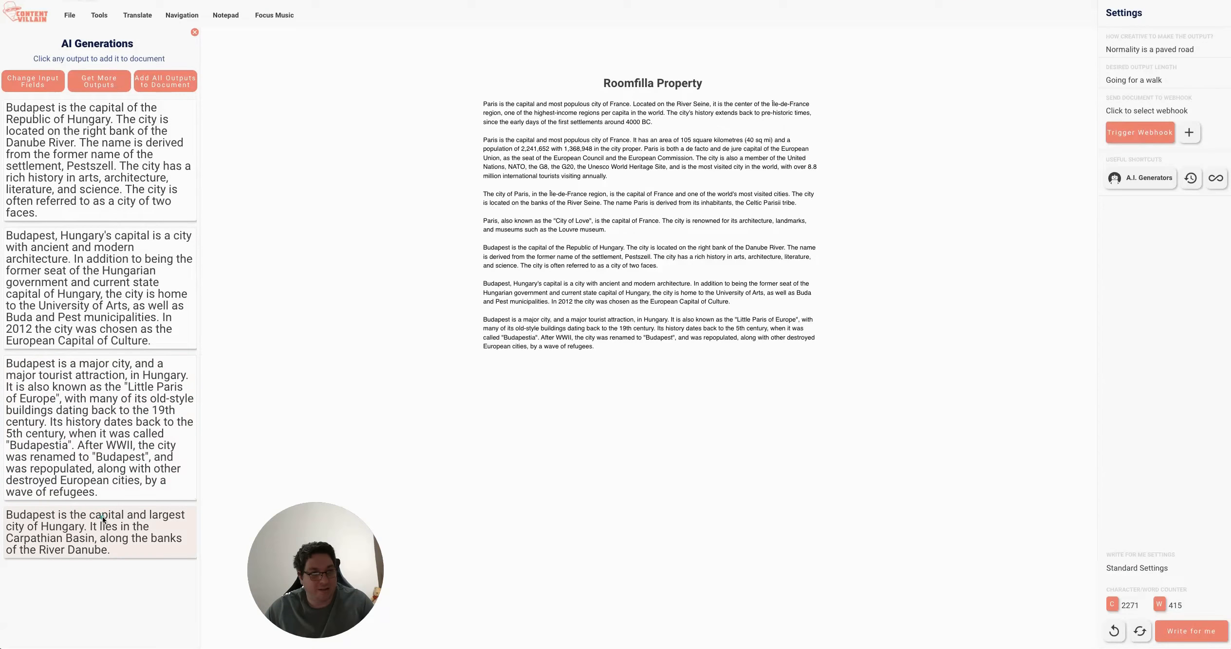
click(144, 512)
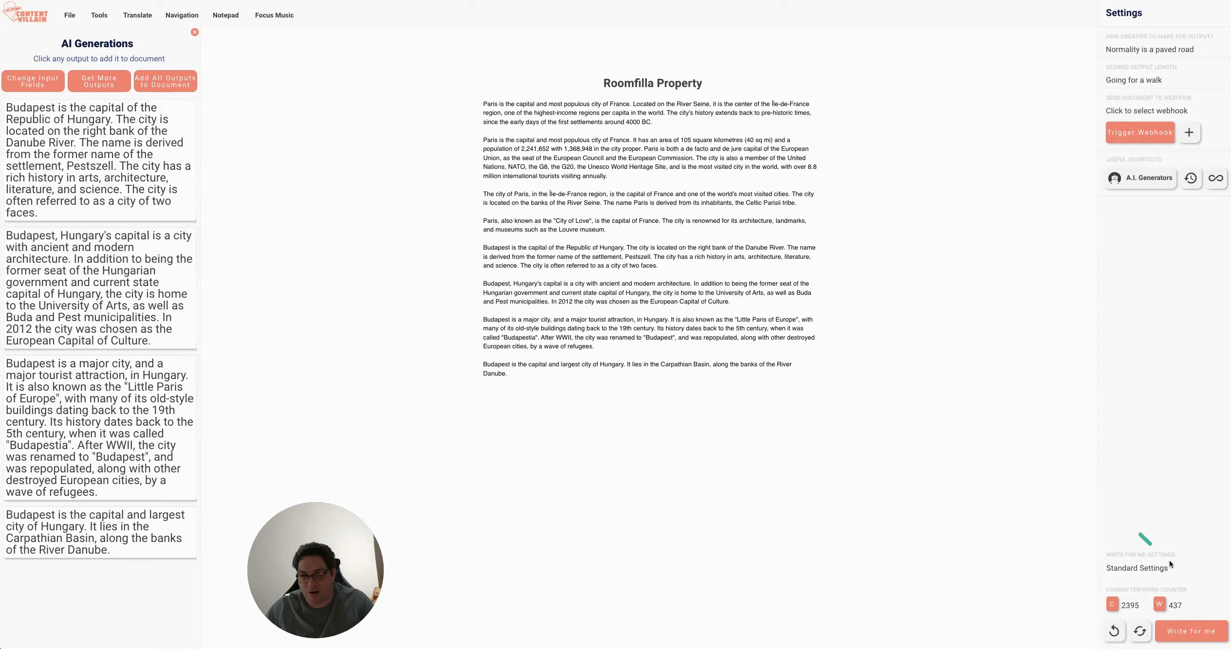